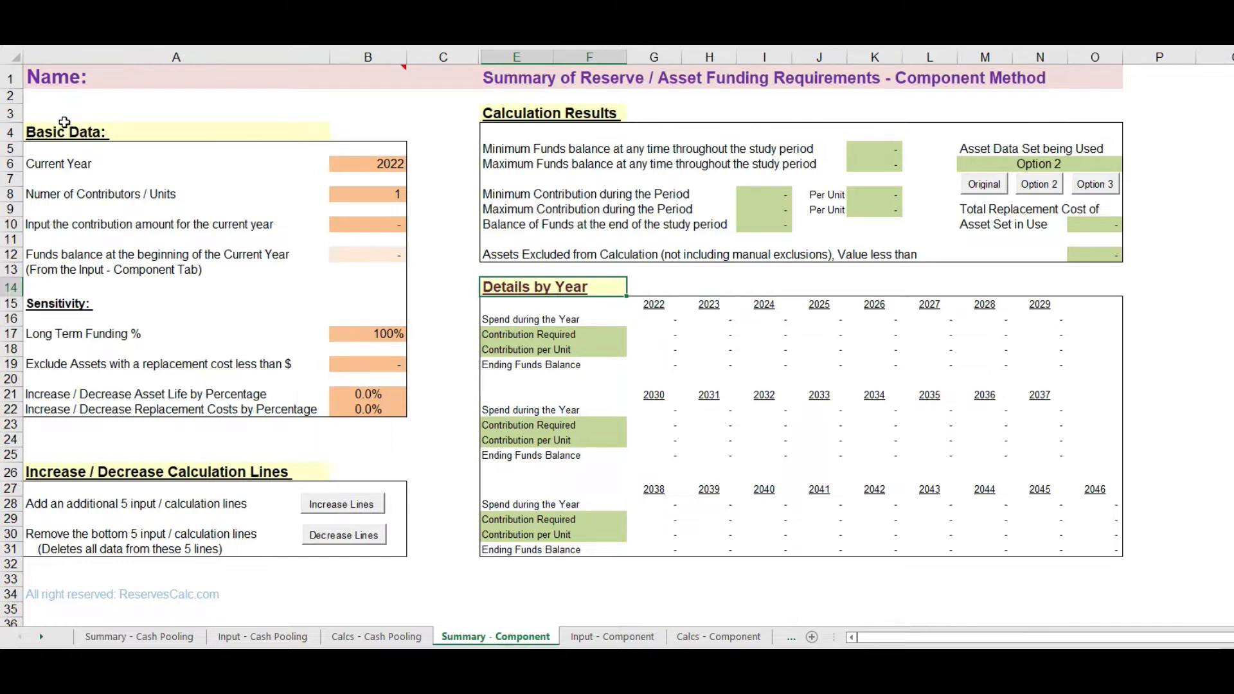
{"action": "left_click", "coordinate": [108, 132]}
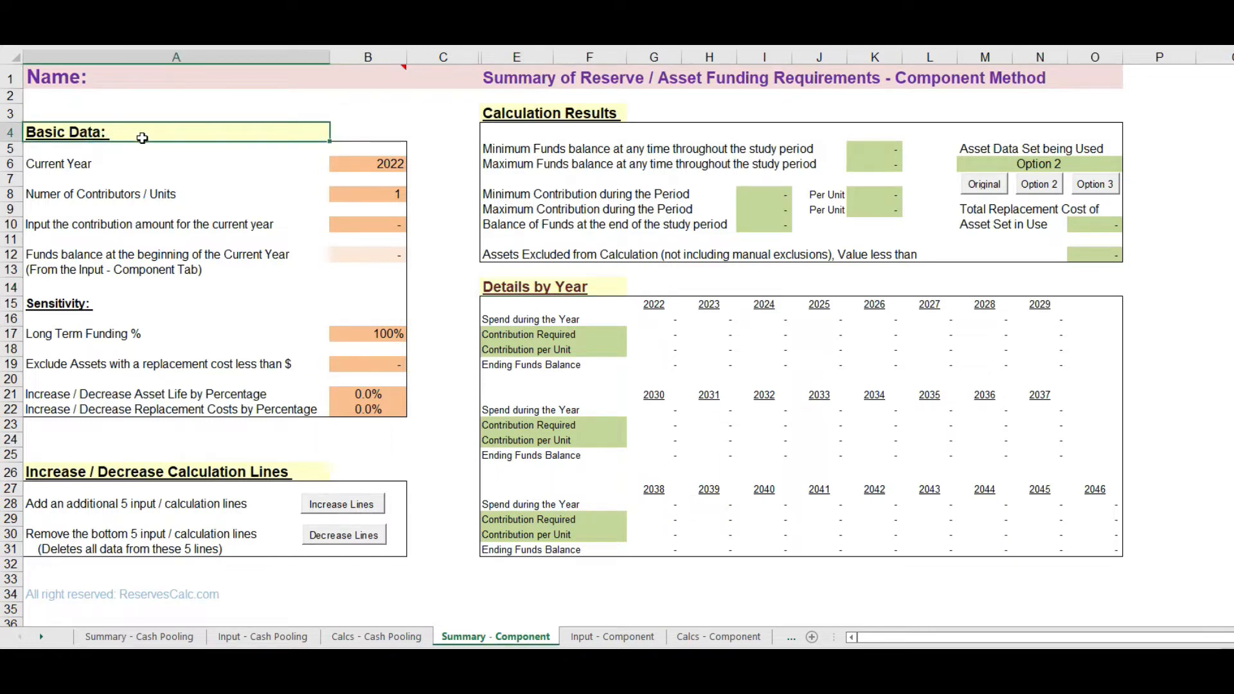
{"action": "left_click", "coordinate": [490, 111]}
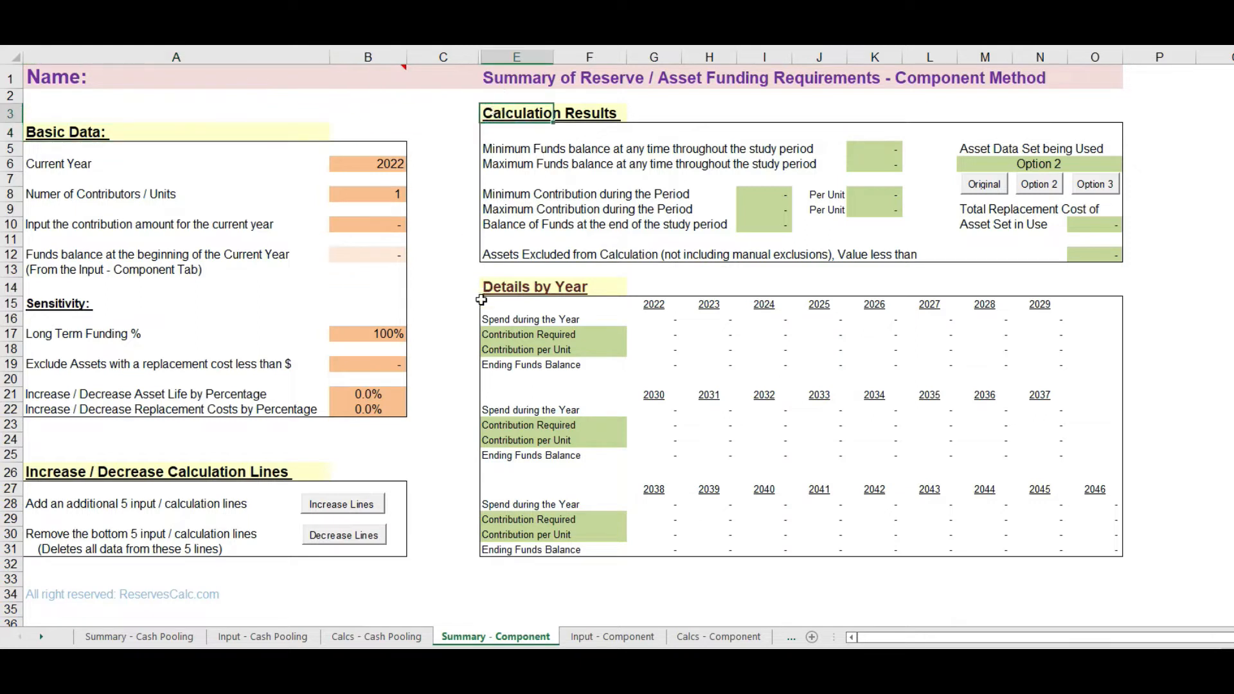
{"action": "left_click", "coordinate": [499, 286]}
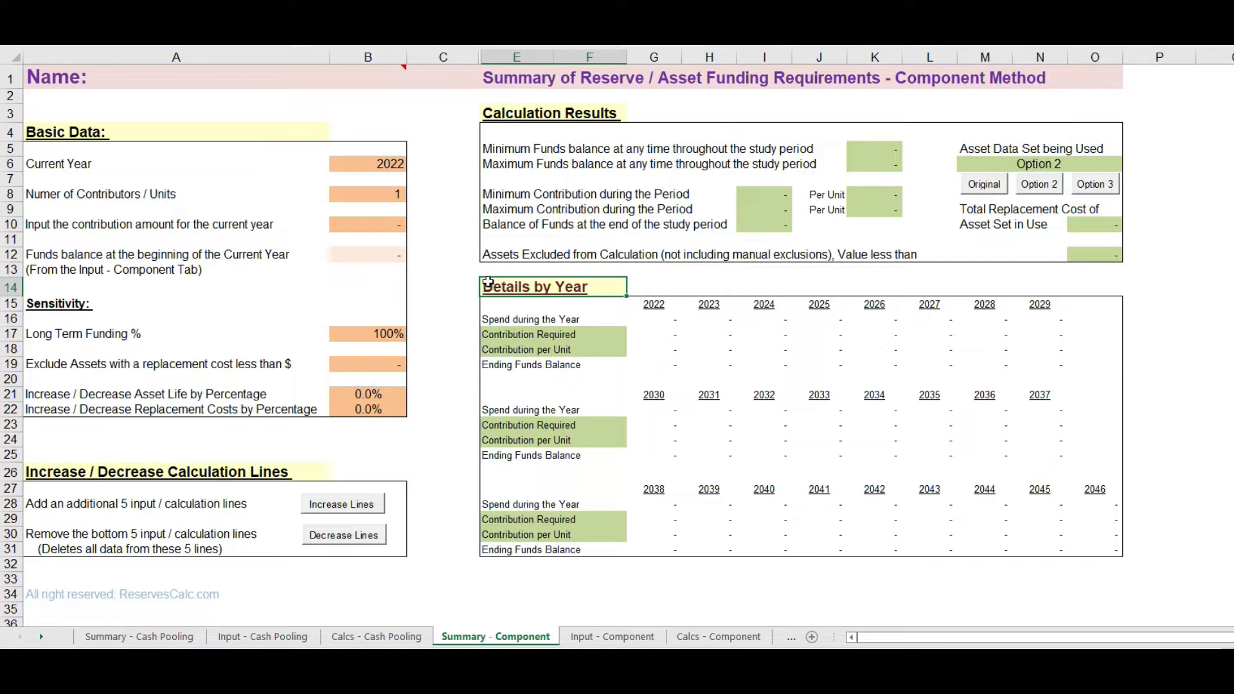
Step: Enter Riverside as the association name in the heading of the Summary - Component sheet
{"action": "mouse_move", "coordinate": [134, 79]}
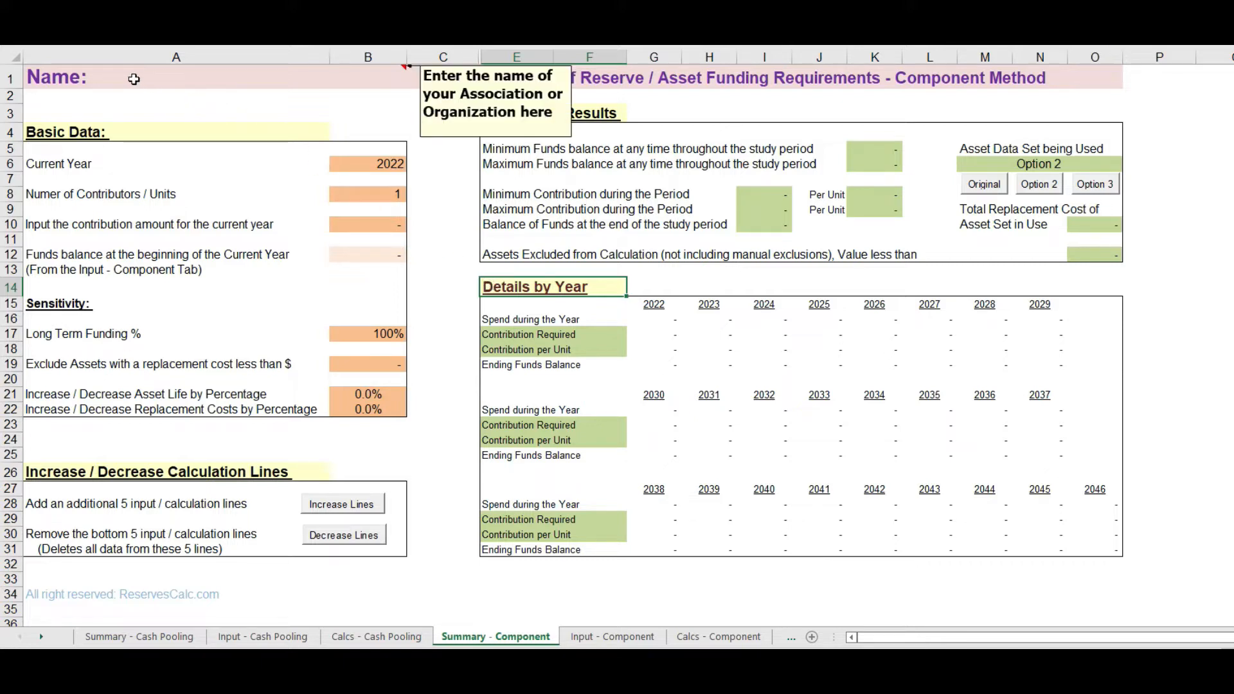
{"action": "left_click", "coordinate": [134, 78]}
{"action": "type", "text": "Riverside"}
{"action": "key", "text": "Return"}
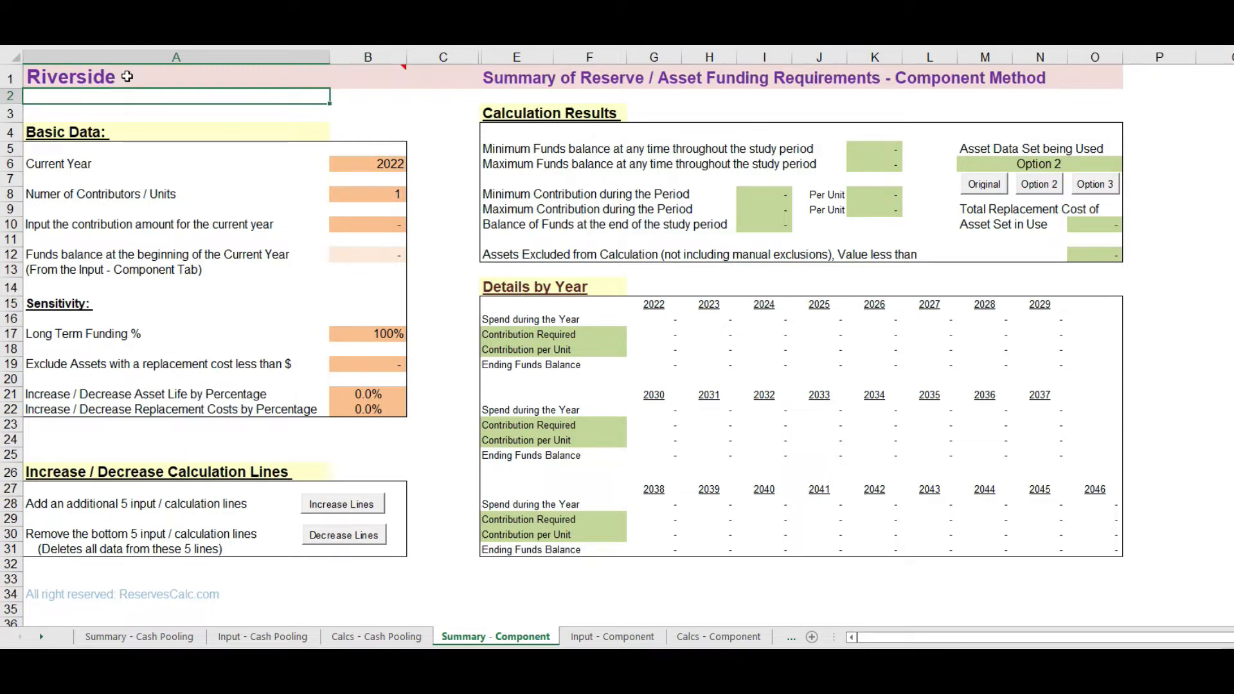
Step: Set the number of contributors / units to 15 and the contribution amount for the current year to 7,200
{"action": "left_click", "coordinate": [337, 165]}
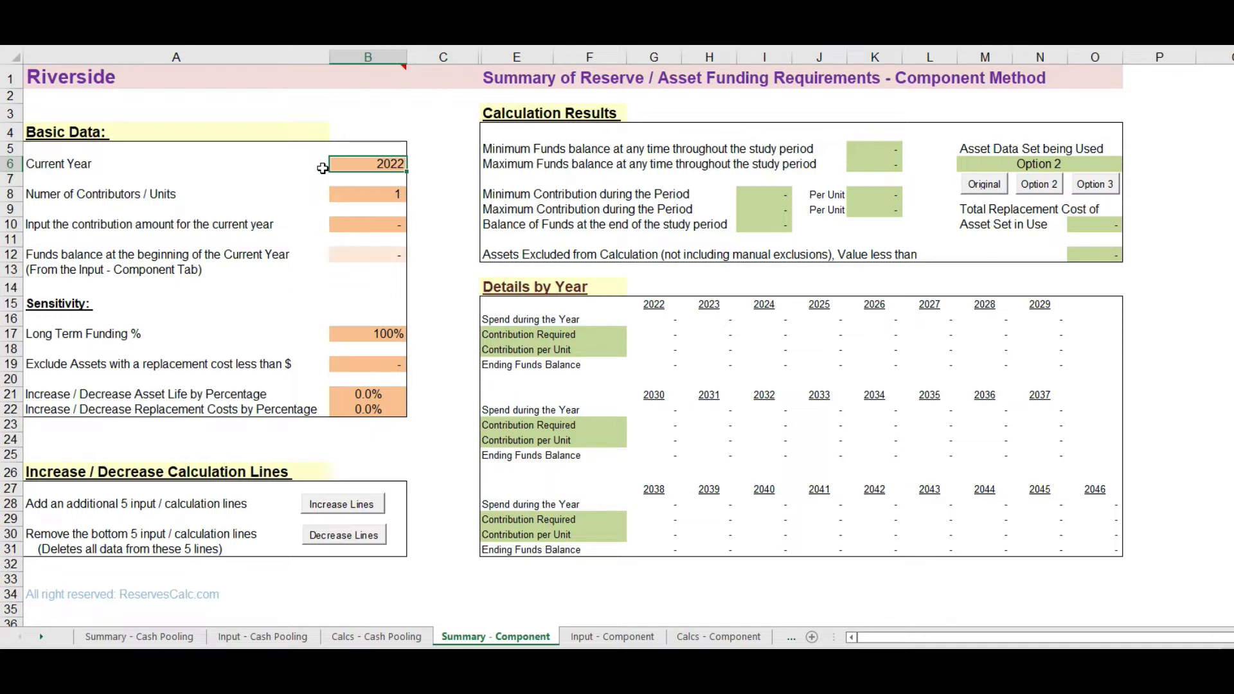
{"action": "left_click", "coordinate": [341, 194]}
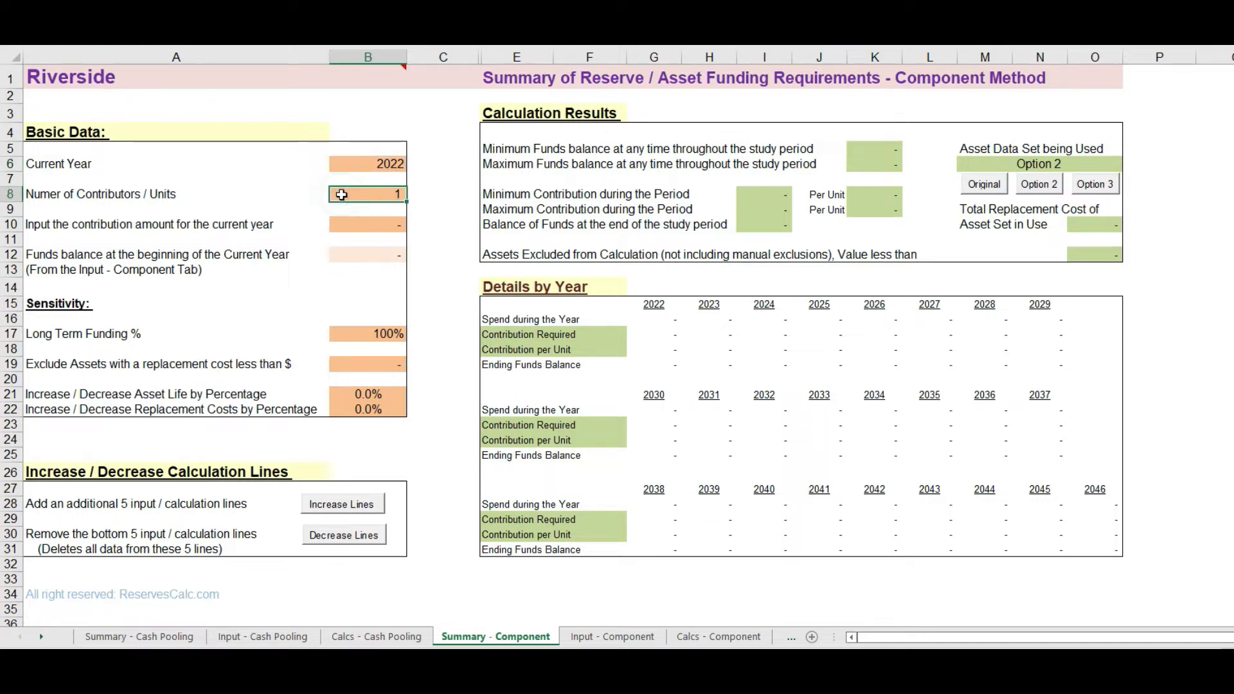
{"action": "type", "text": "15"}
{"action": "key", "text": "Return"}
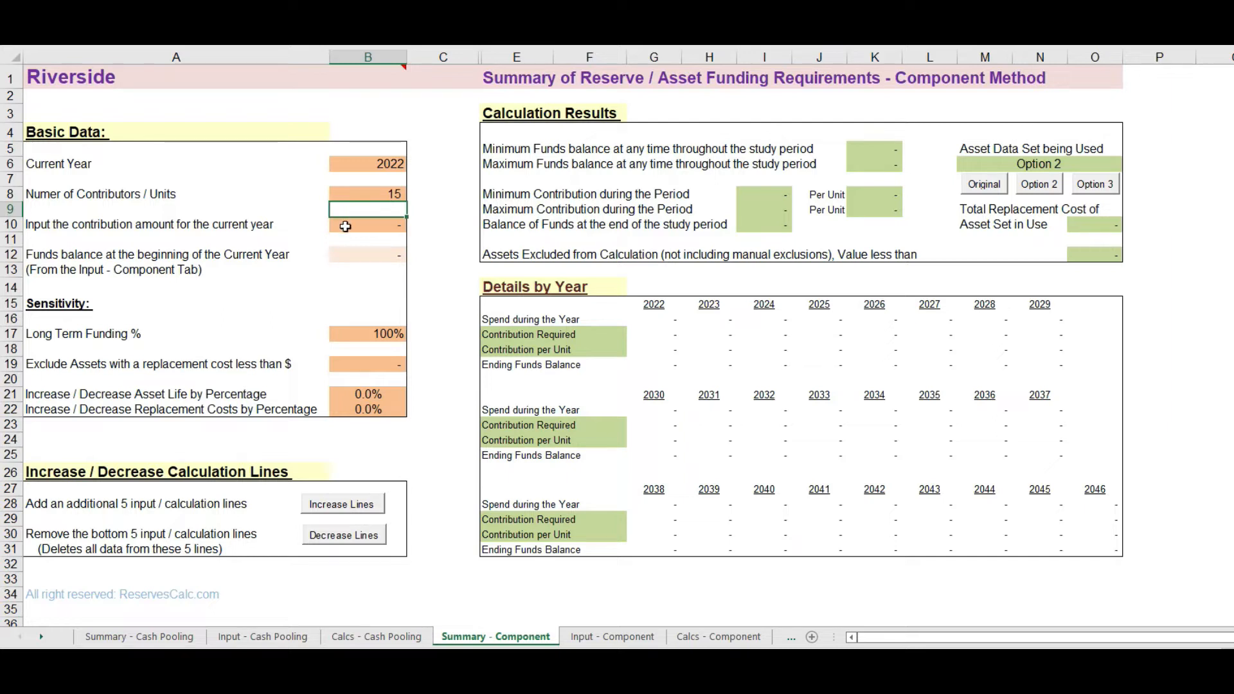
{"action": "left_click", "coordinate": [345, 226]}
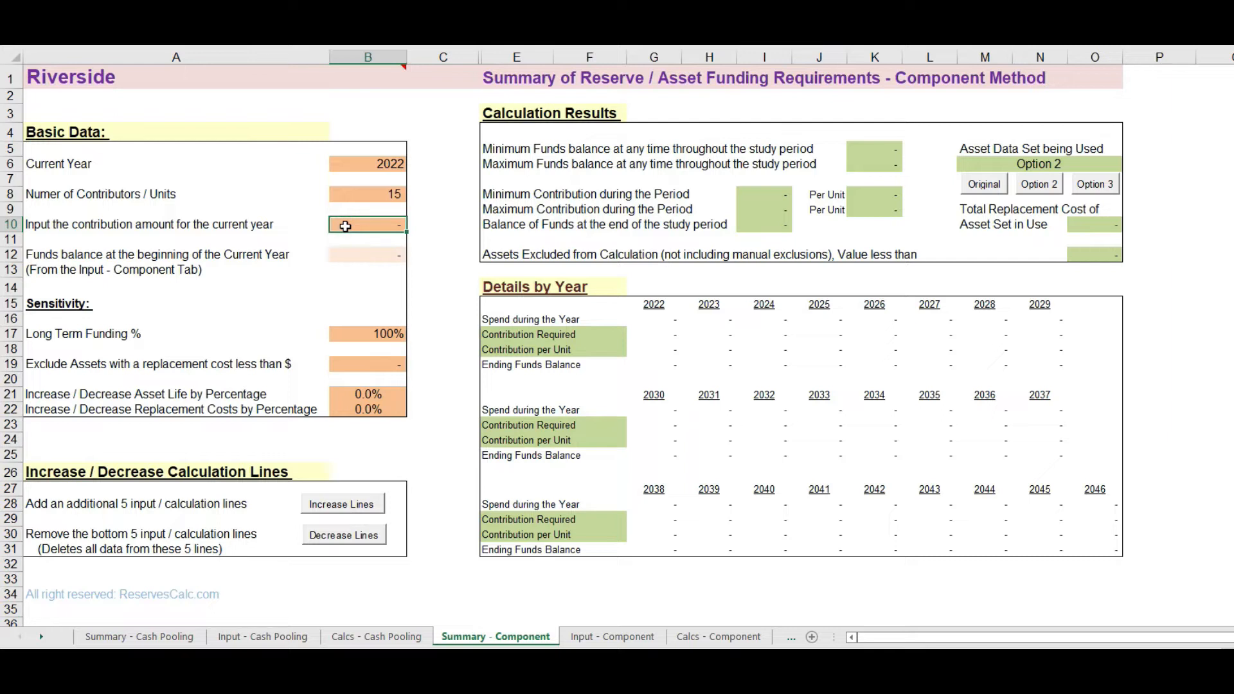
{"action": "type", "text": "7200"}
{"action": "key", "text": "Return"}
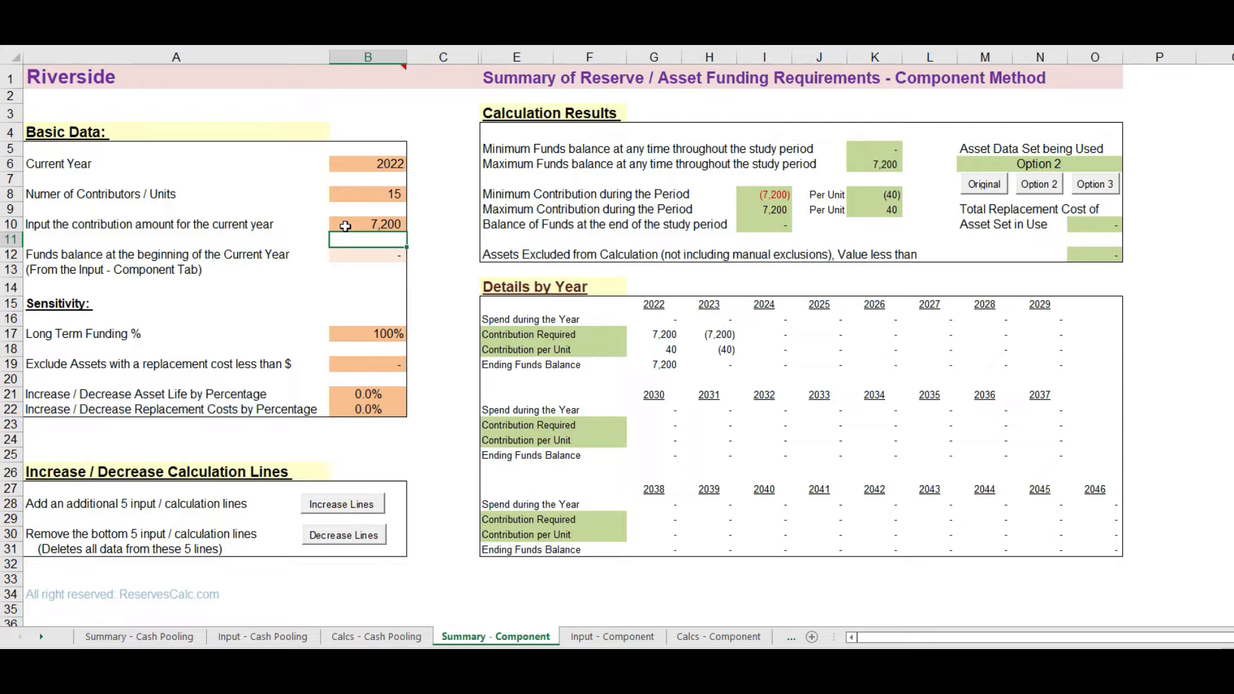
Step: Examine the Input - Component sheet: asset descriptions, opening reserves, life, years left, replacement costs and the Option 2 and Option 3 columns
{"action": "left_click", "coordinate": [354, 257]}
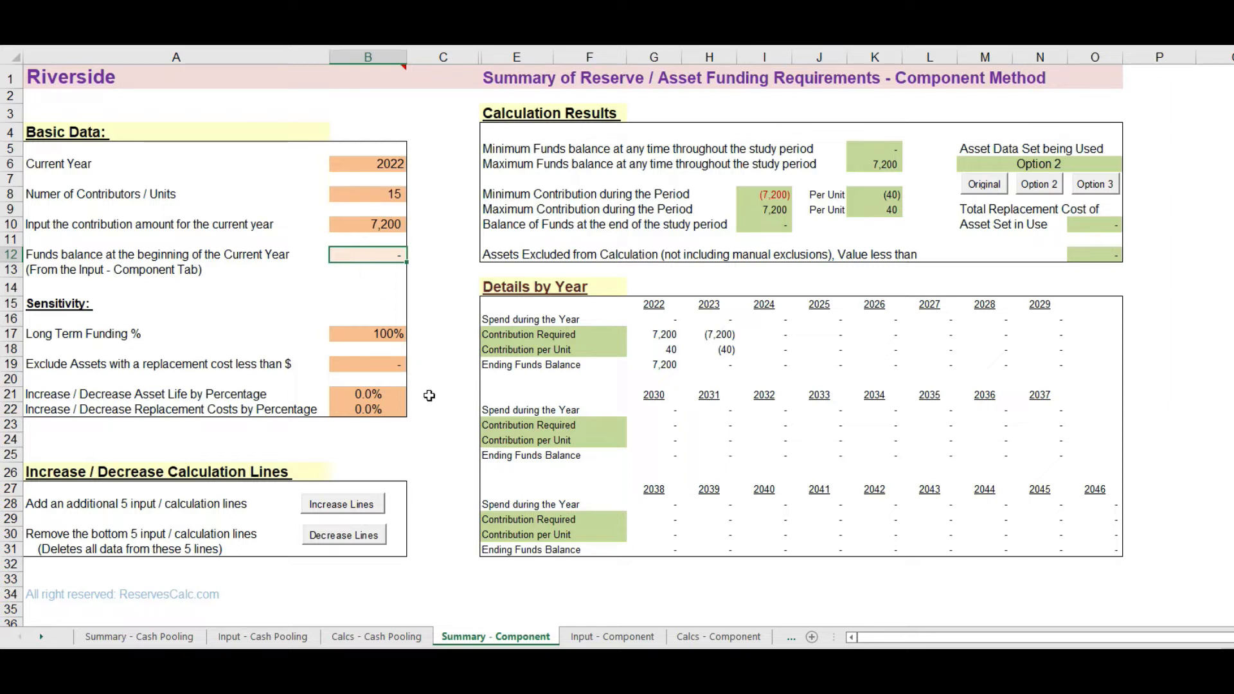
{"action": "left_click", "coordinate": [616, 638]}
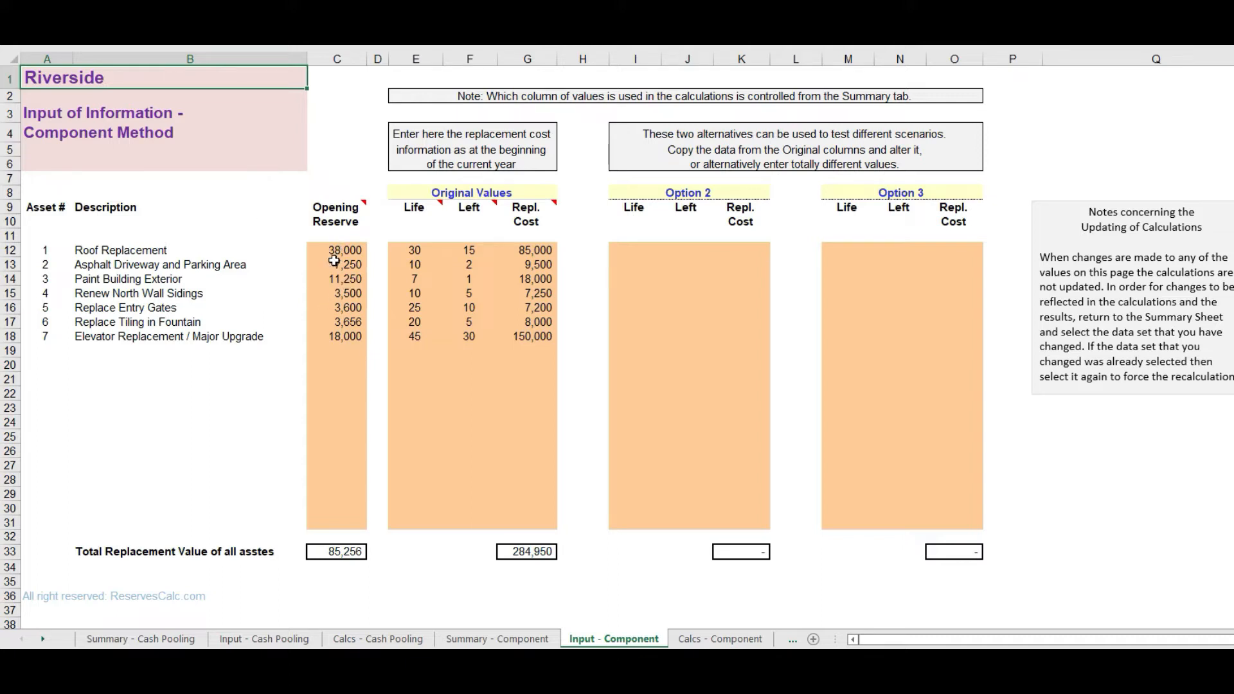
{"action": "left_click_drag", "start_coordinate": [336, 249], "coordinate": [338, 345]}
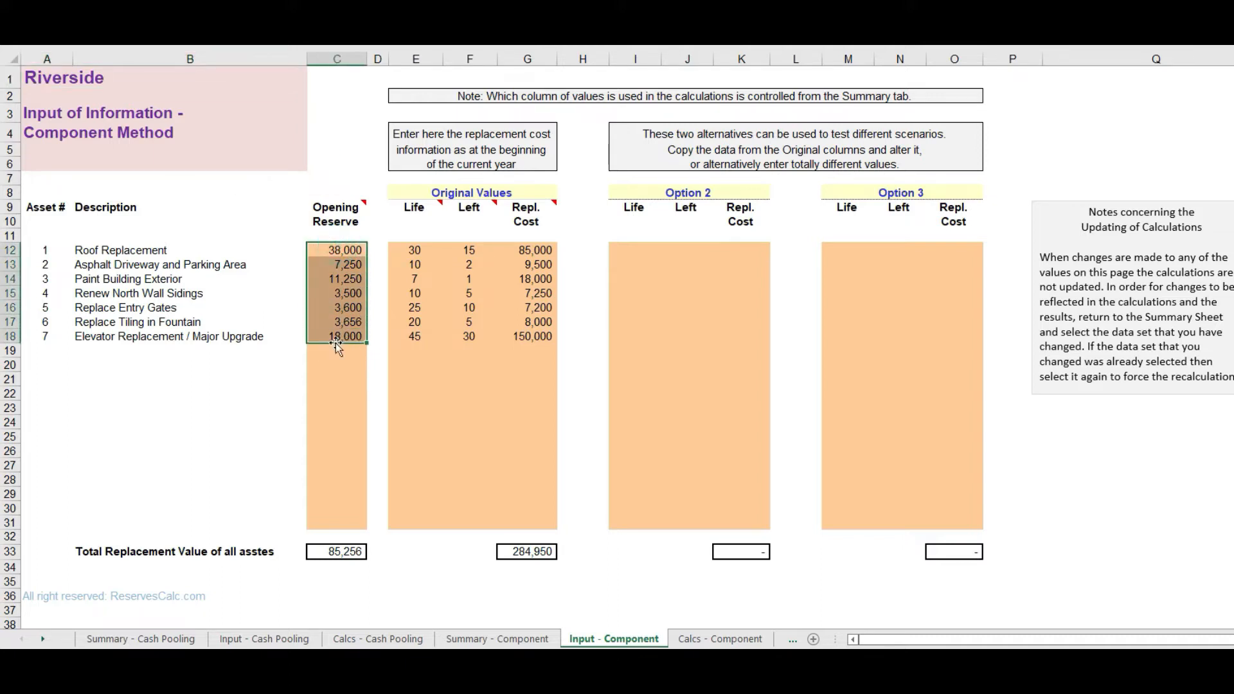
{"action": "left_click", "coordinate": [245, 249]}
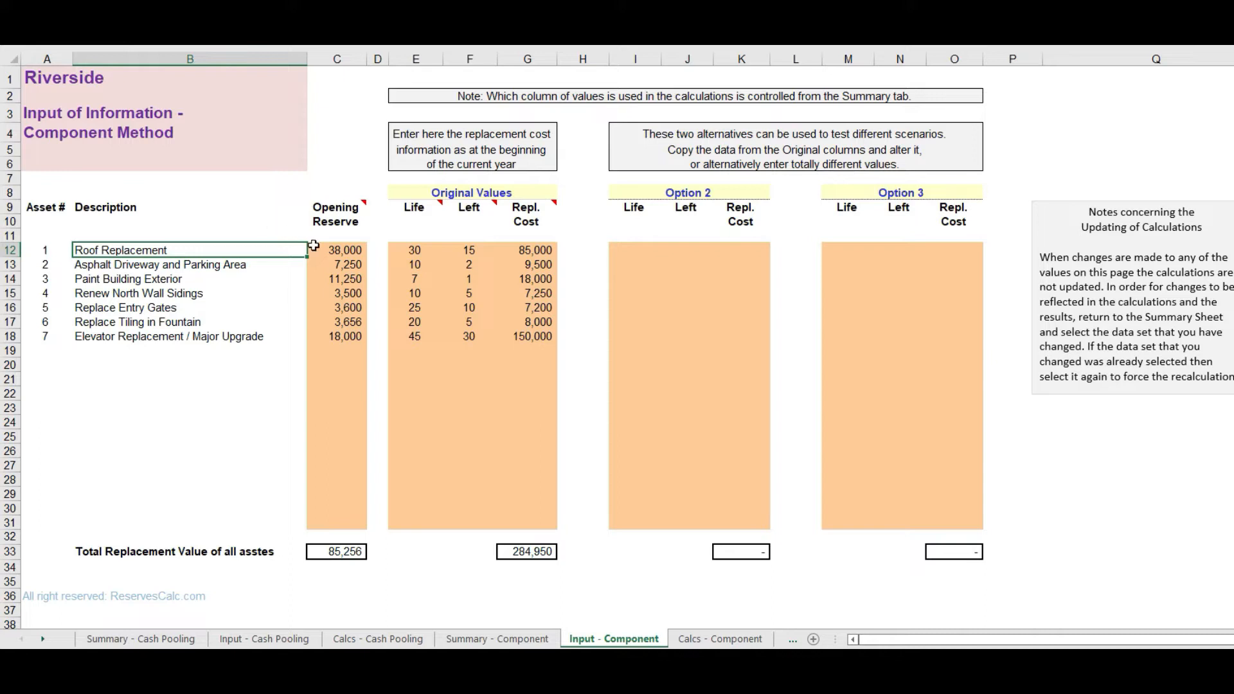
{"action": "left_click", "coordinate": [413, 209]}
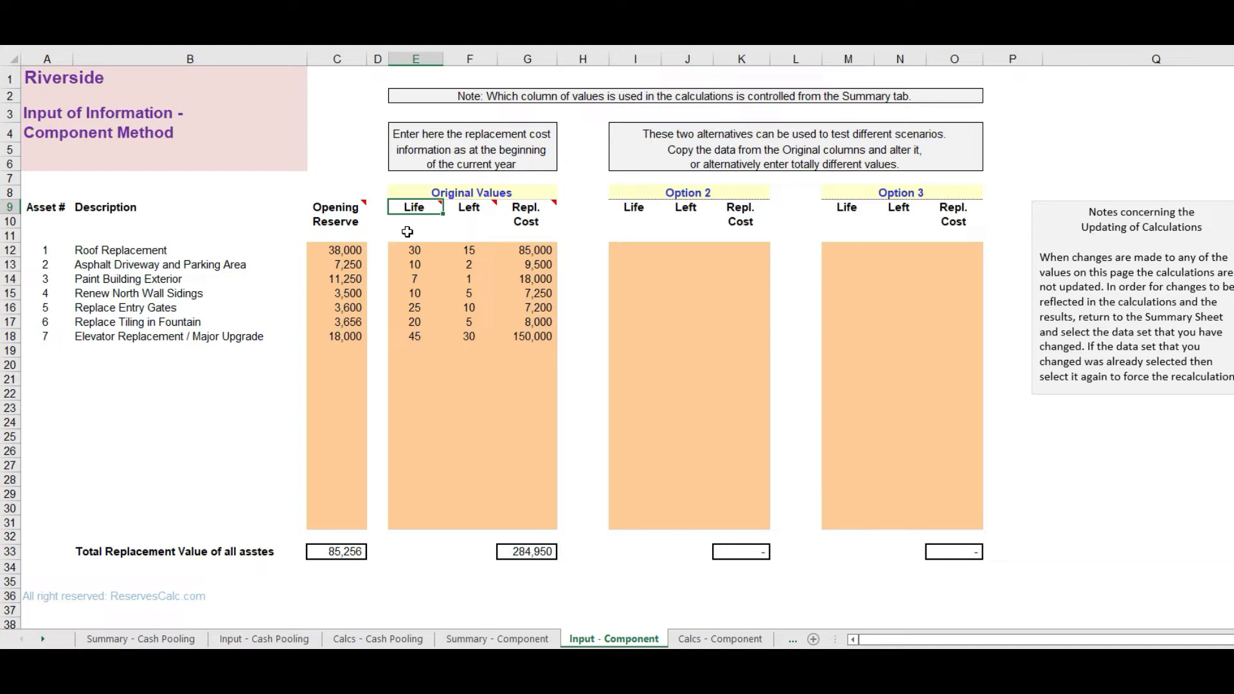
{"action": "left_click", "coordinate": [475, 204]}
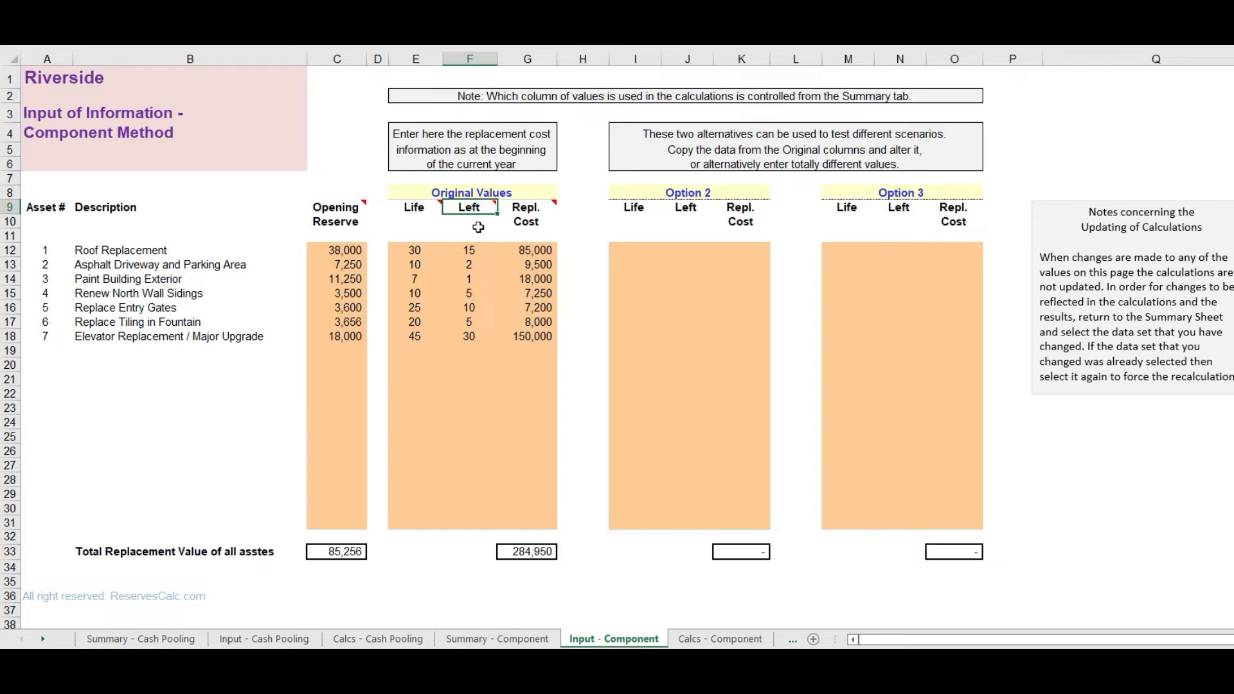
{"action": "left_click", "coordinate": [527, 209]}
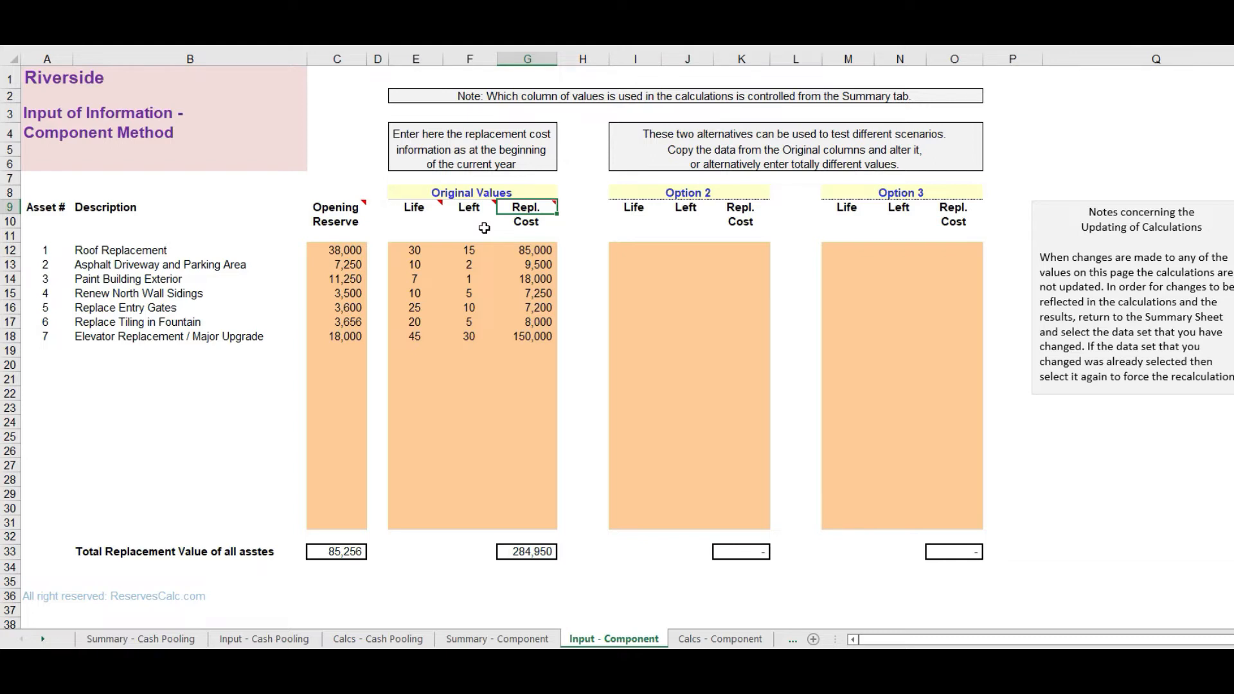
{"action": "left_click", "coordinate": [1134, 194]}
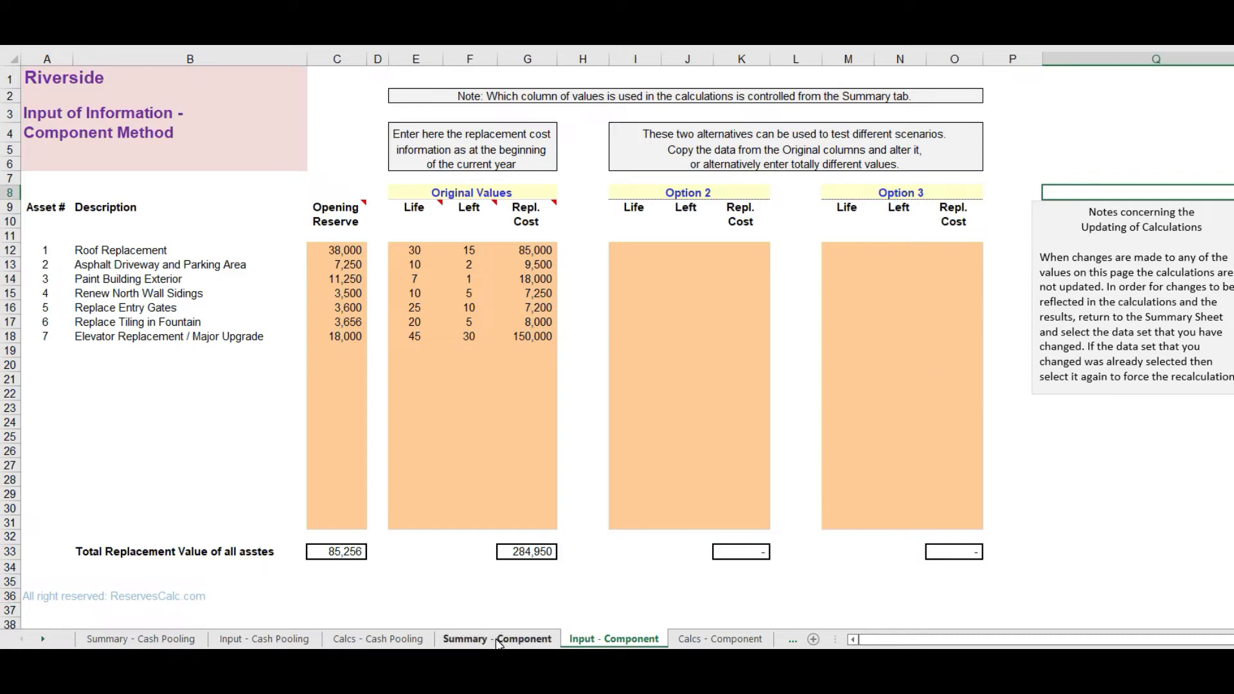
{"action": "left_click", "coordinate": [426, 193]}
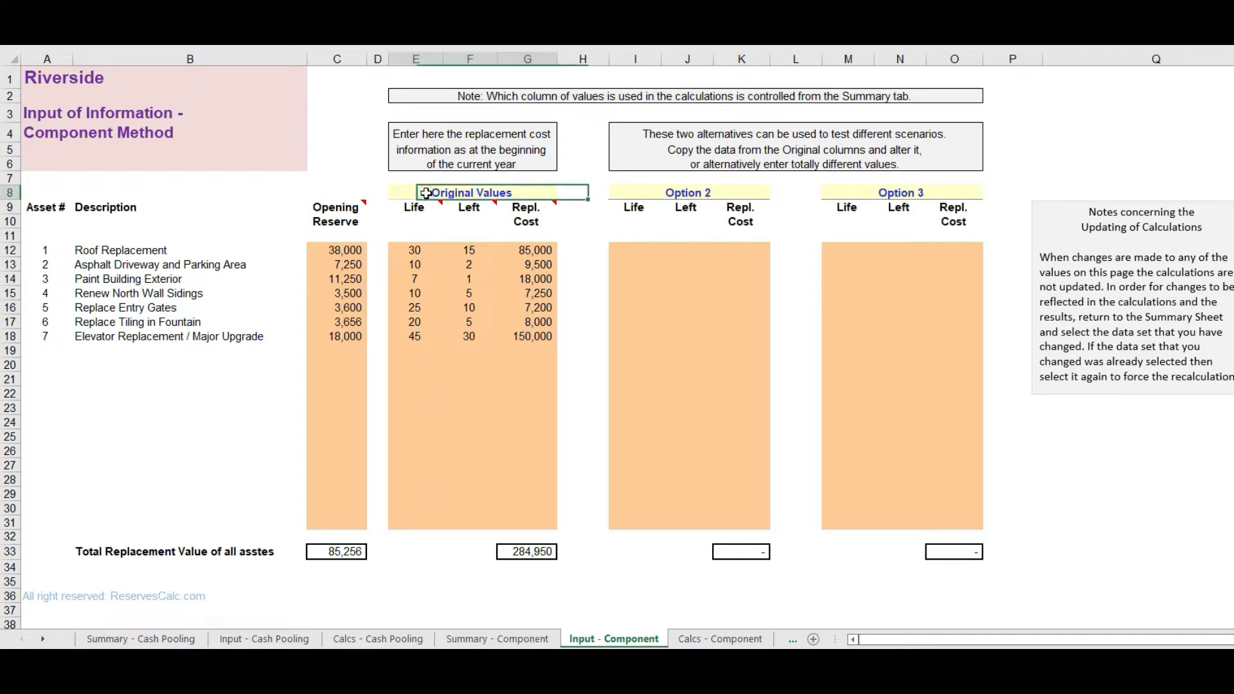
{"action": "left_click", "coordinate": [719, 194]}
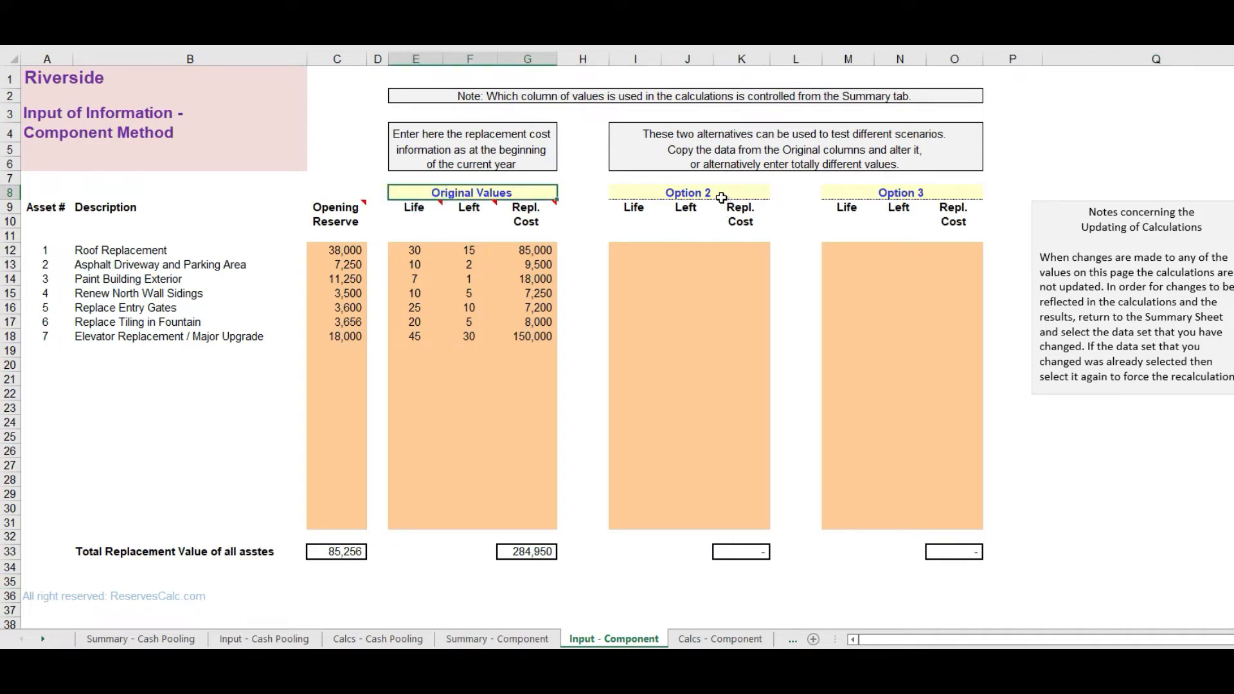
{"action": "left_click", "coordinate": [885, 193]}
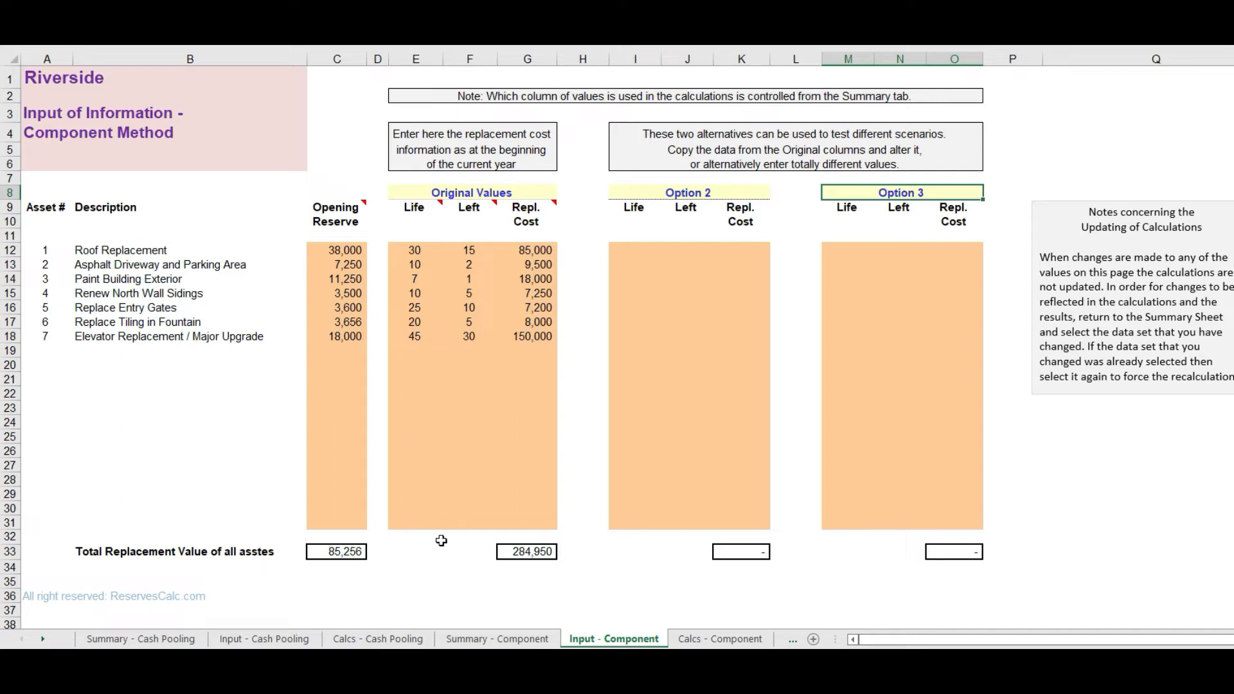
Step: Return to the Summary - Component sheet and make Original the asset data set used in the calculation
{"action": "left_click", "coordinate": [499, 640]}
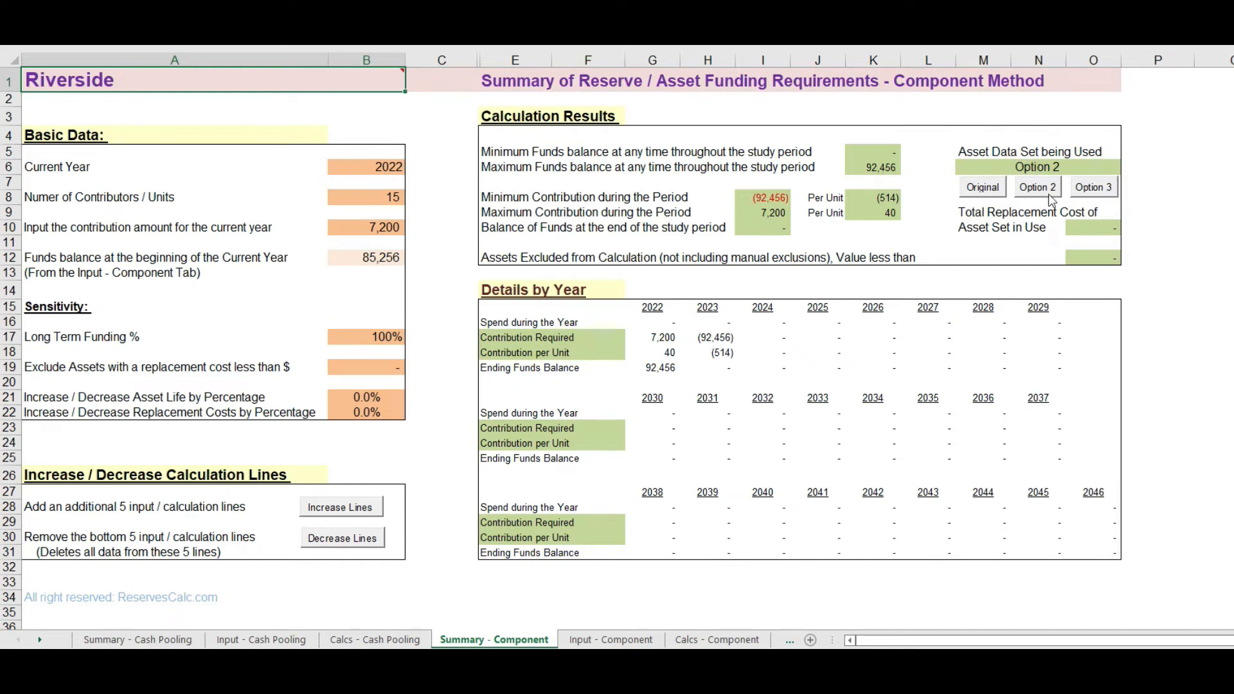
{"action": "left_click", "coordinate": [985, 191]}
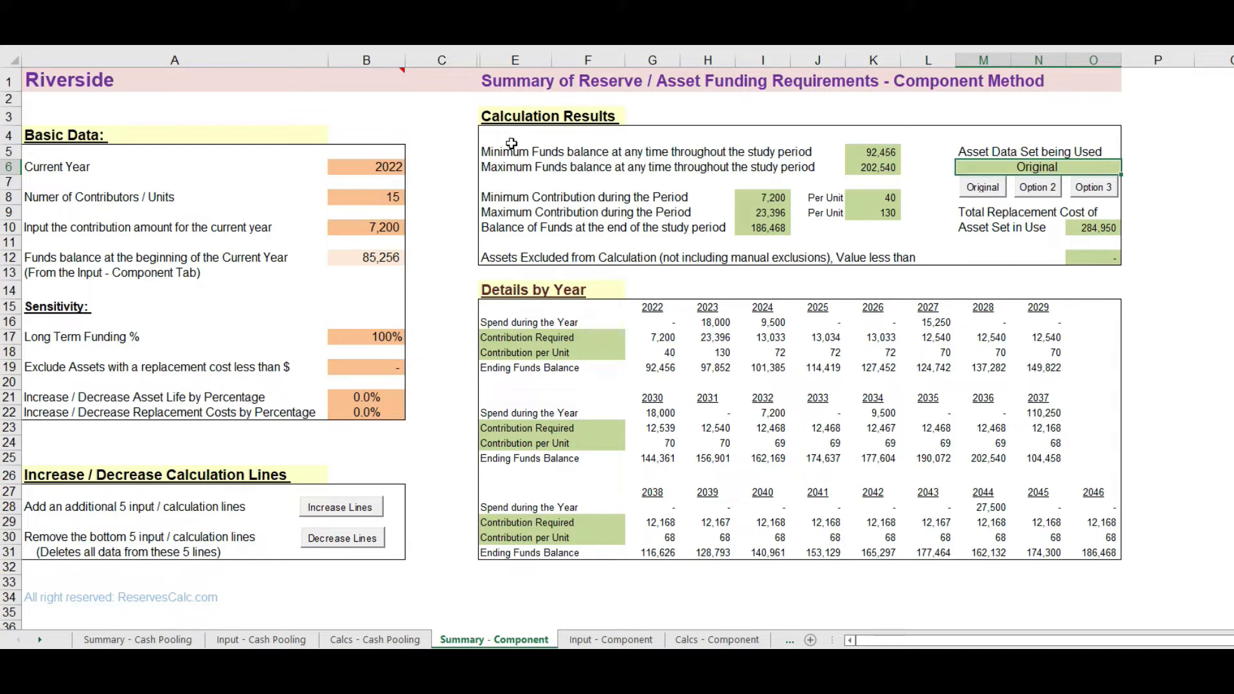
Step: Examine the minimum and maximum balances and contributions, the end-of-study balance, and the yearly per-unit contributions, spending and ending balances
{"action": "left_click", "coordinate": [877, 152]}
{"action": "left_click", "coordinate": [878, 167]}
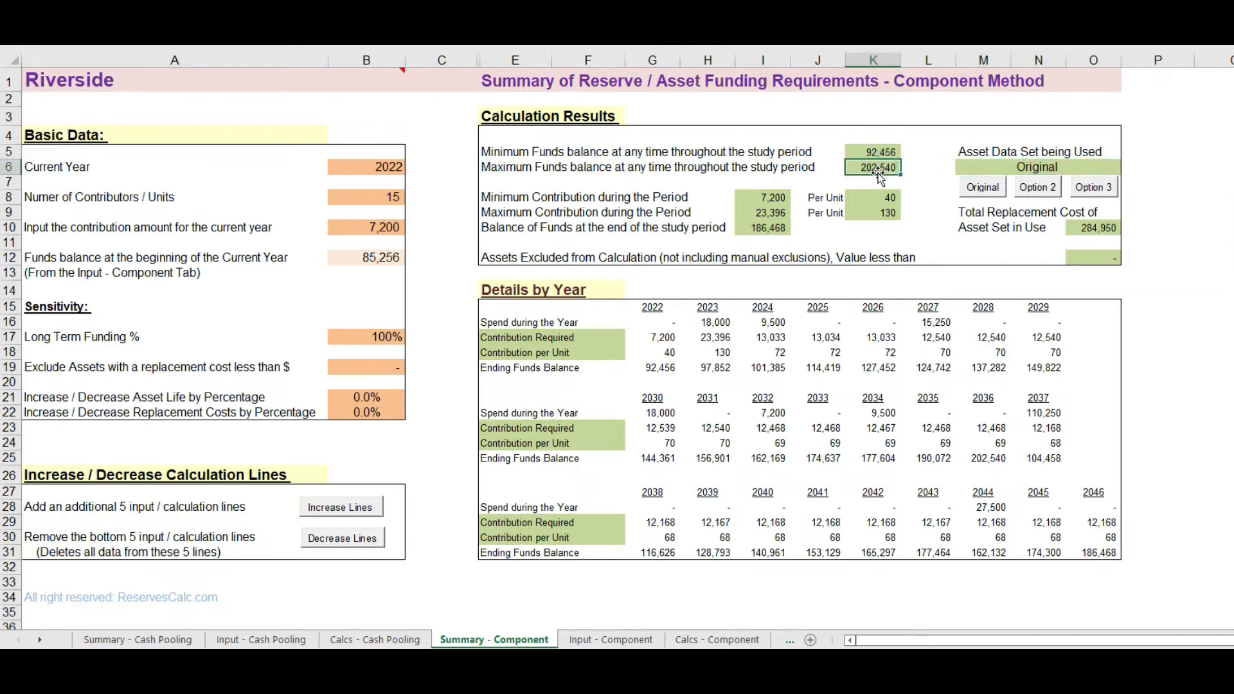
{"action": "left_click", "coordinate": [878, 199]}
{"action": "left_click", "coordinate": [879, 212]}
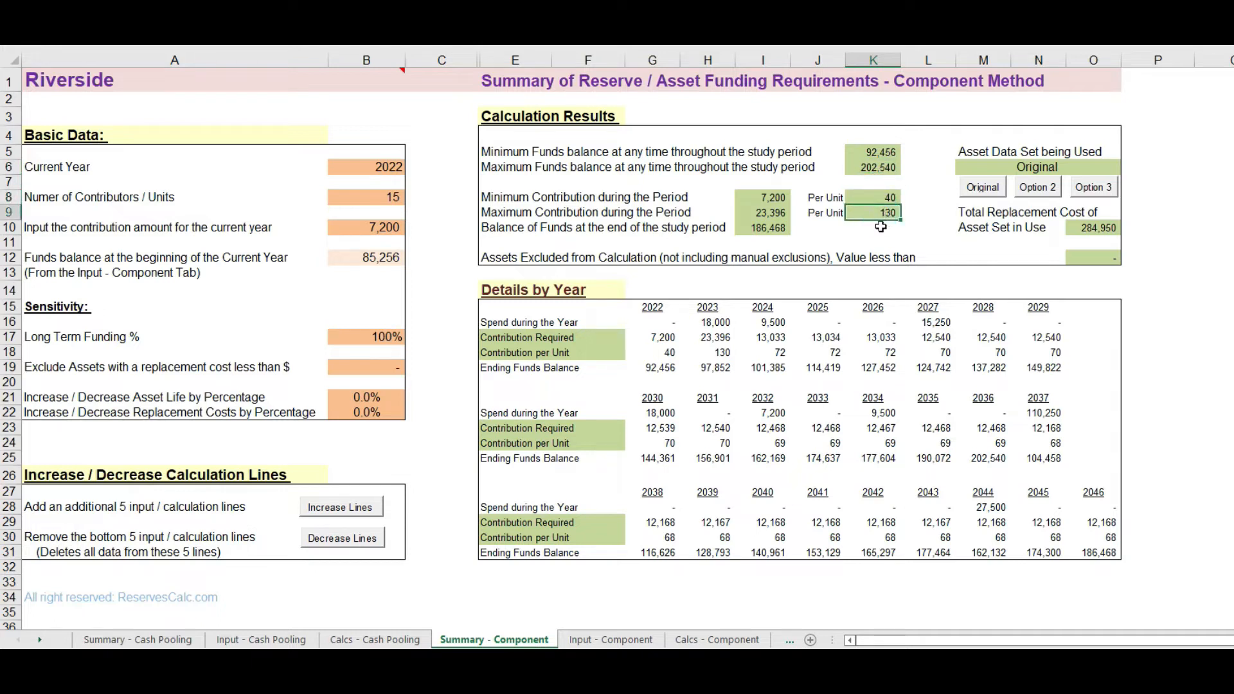
{"action": "left_click", "coordinate": [765, 227]}
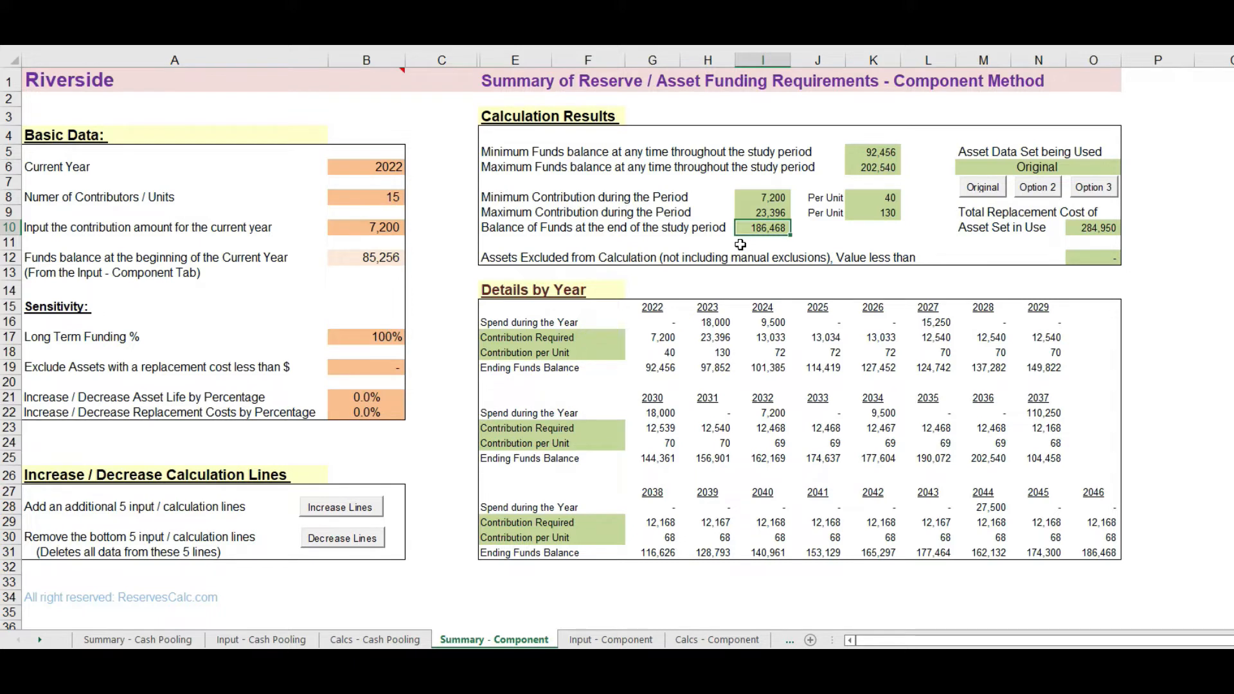
{"action": "left_click", "coordinate": [786, 354]}
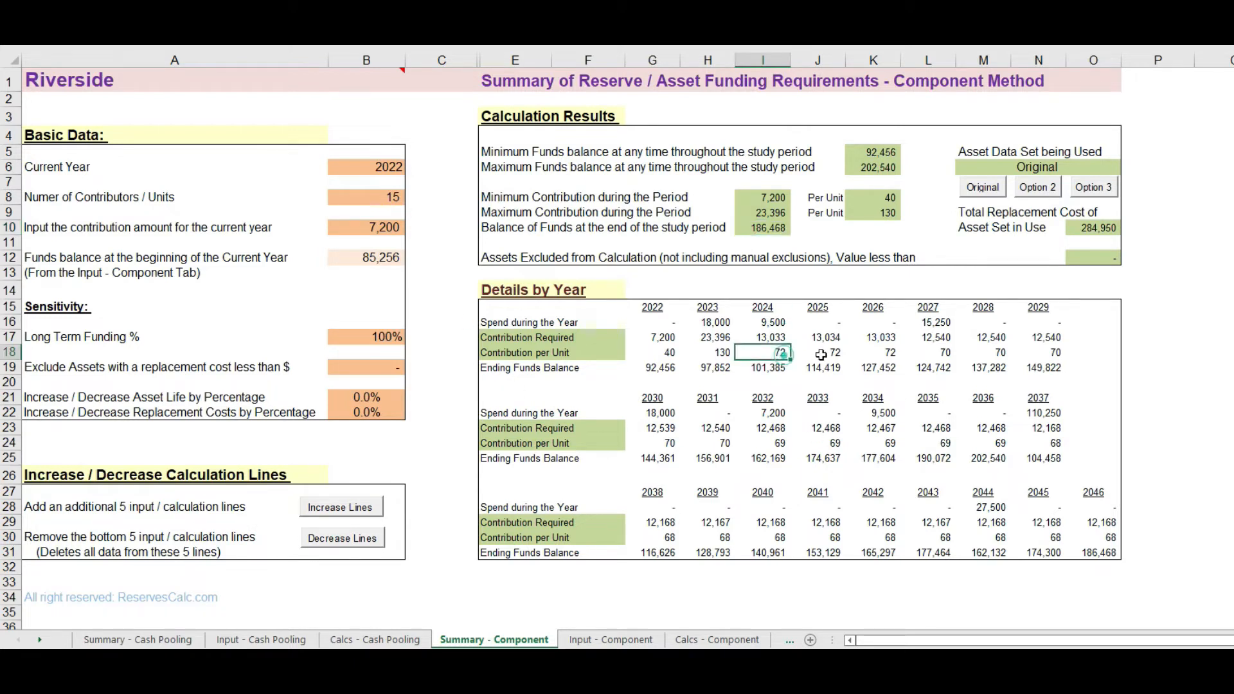
{"action": "left_click", "coordinate": [834, 352]}
{"action": "left_click", "coordinate": [927, 353]}
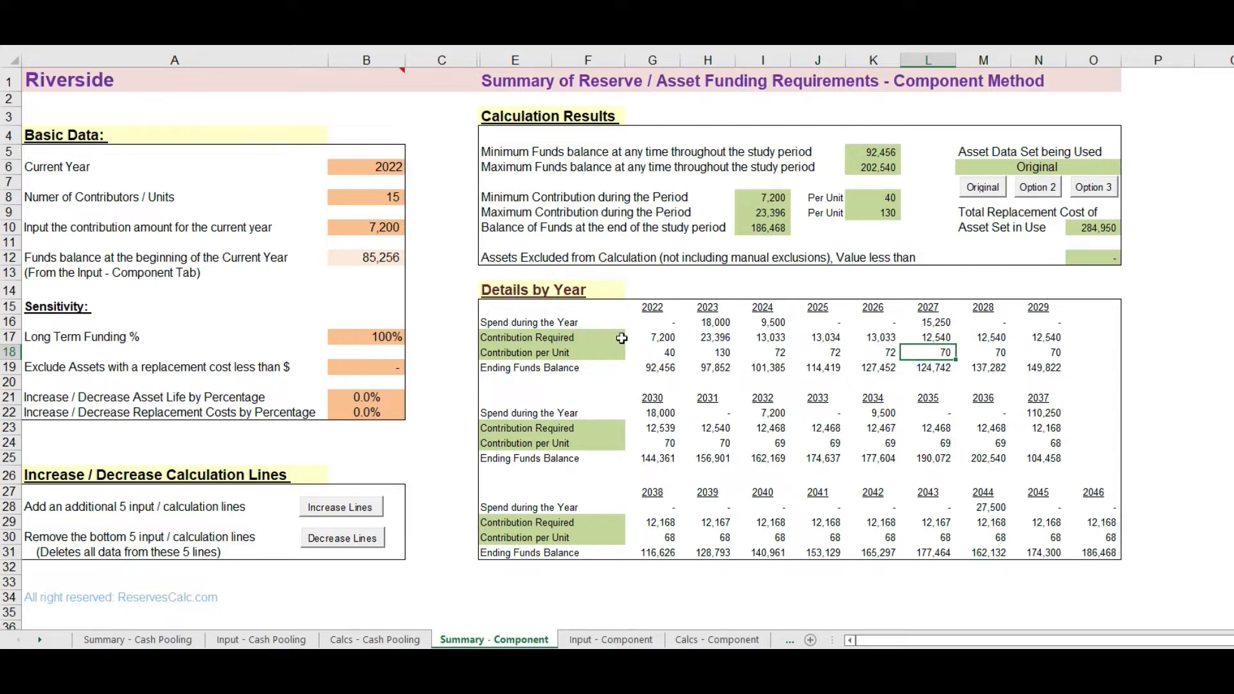
{"action": "left_click", "coordinate": [717, 352]}
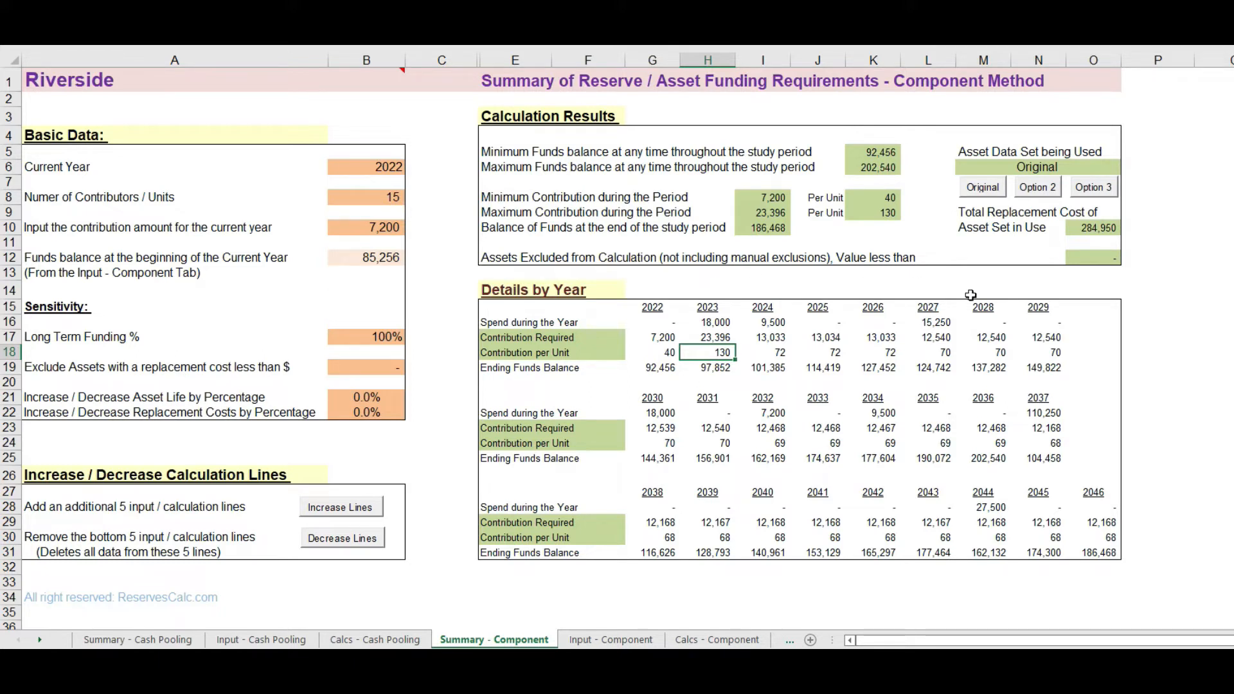
{"action": "left_click", "coordinate": [1041, 413]}
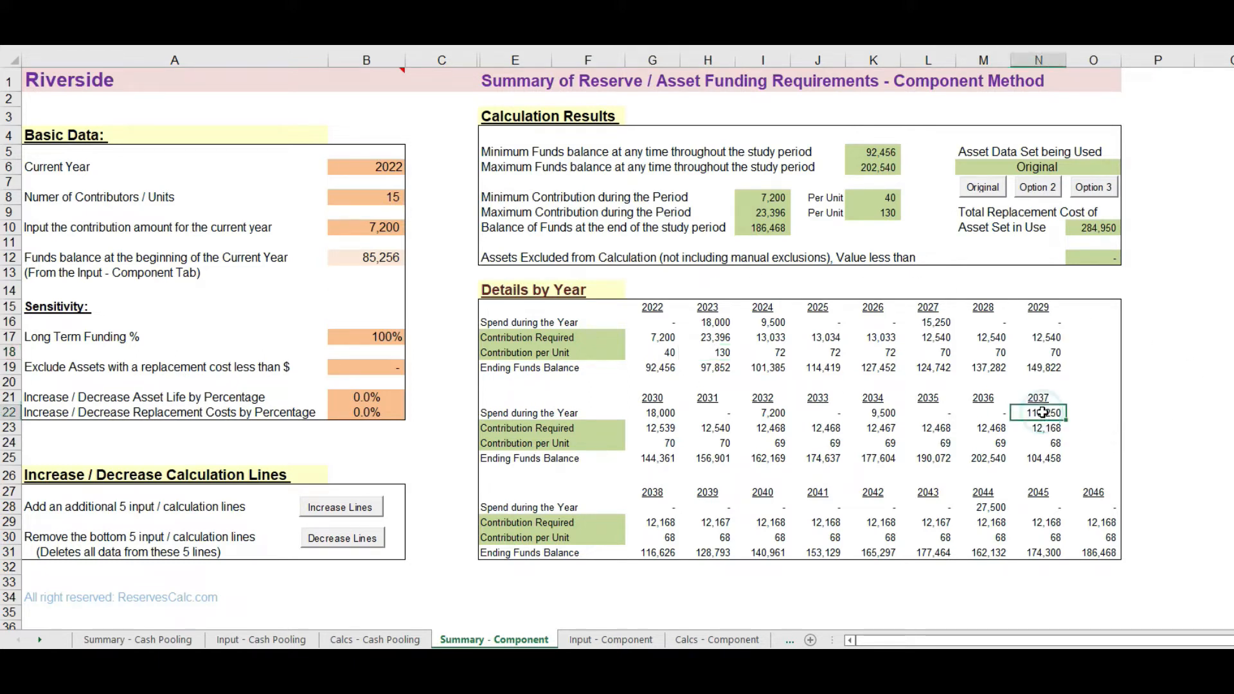
{"action": "left_click", "coordinate": [983, 464]}
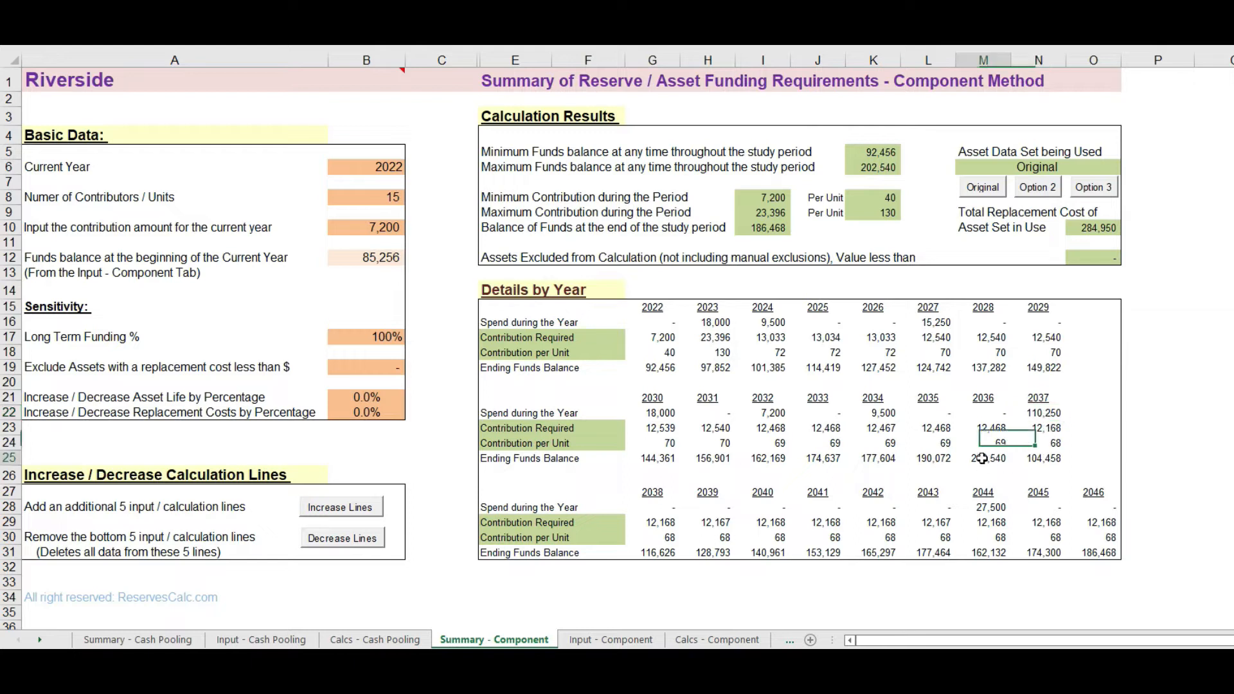
{"action": "left_click", "coordinate": [1044, 457]}
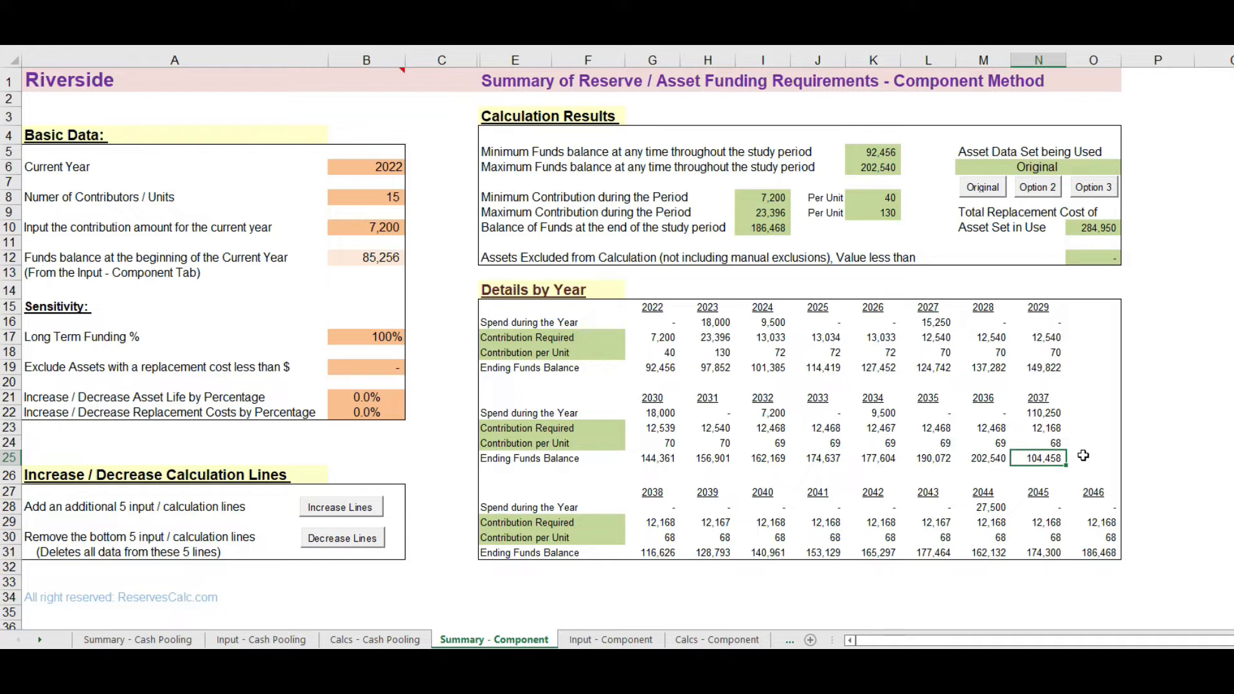
Step: Examine the data set label and the 2022 spend, required ending balance, contribution and actual balance on the Calcs - Component sheet
{"action": "left_click", "coordinate": [728, 641]}
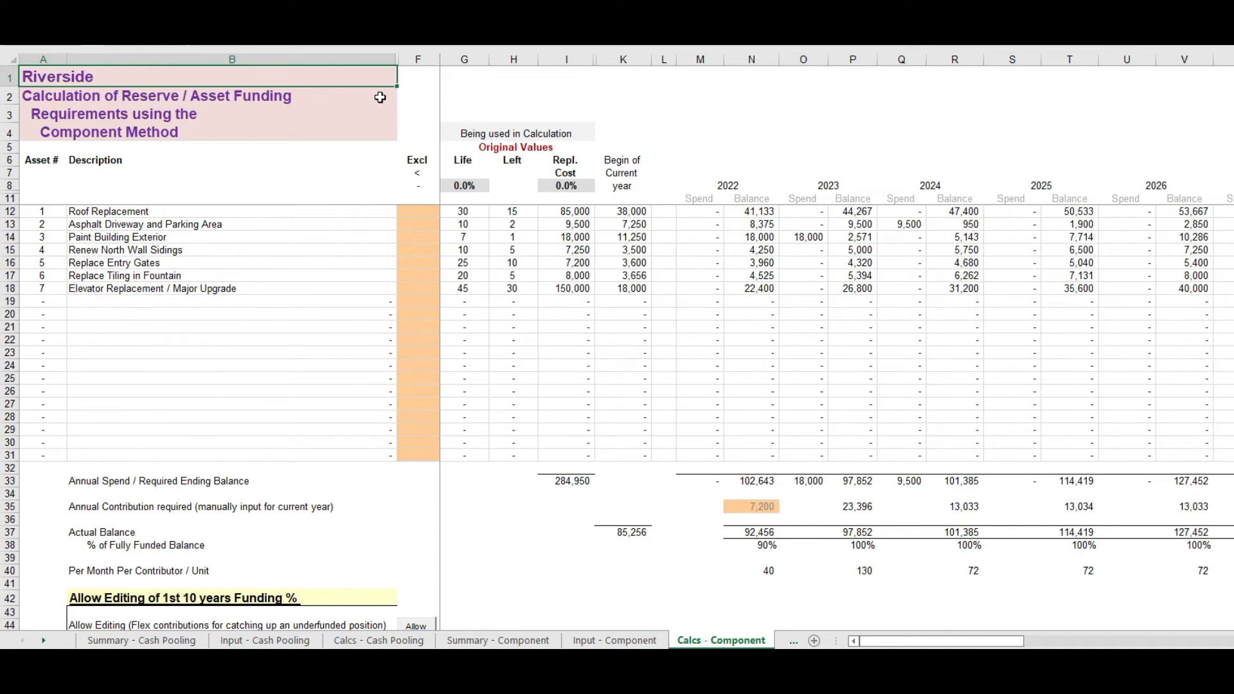
{"action": "left_click", "coordinate": [523, 148]}
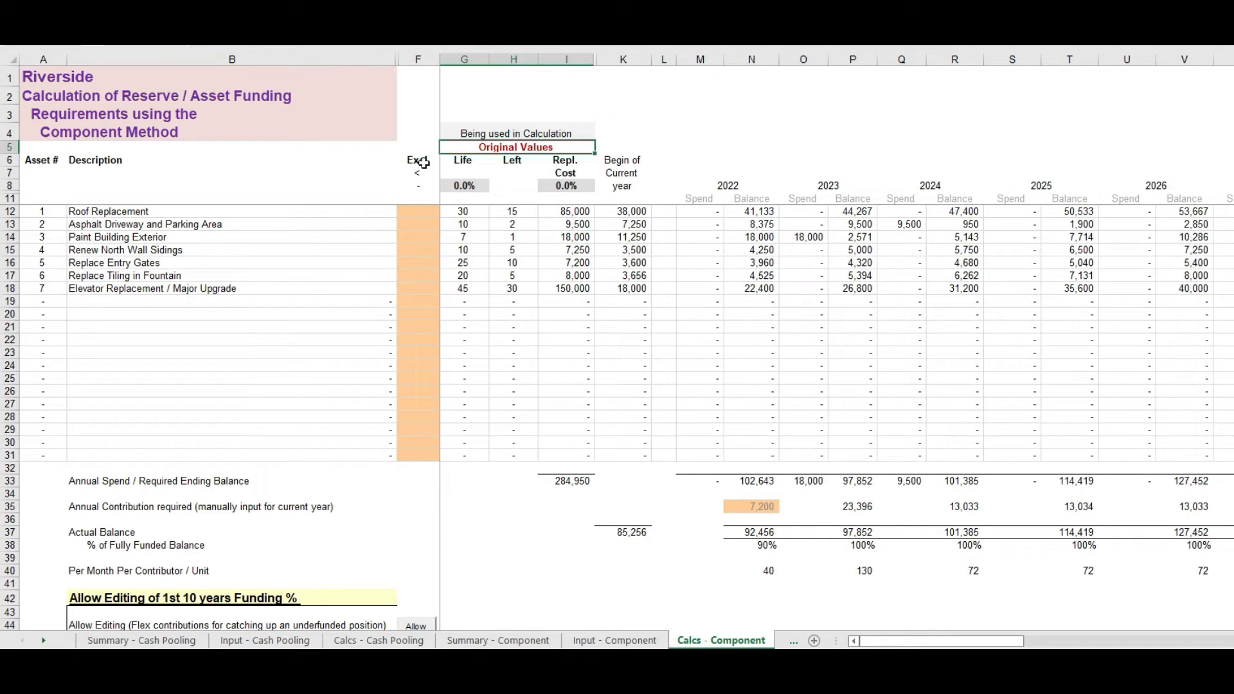
{"action": "left_click_drag", "start_coordinate": [953, 641], "coordinate": [906, 640]}
{"action": "left_click", "coordinate": [707, 203]}
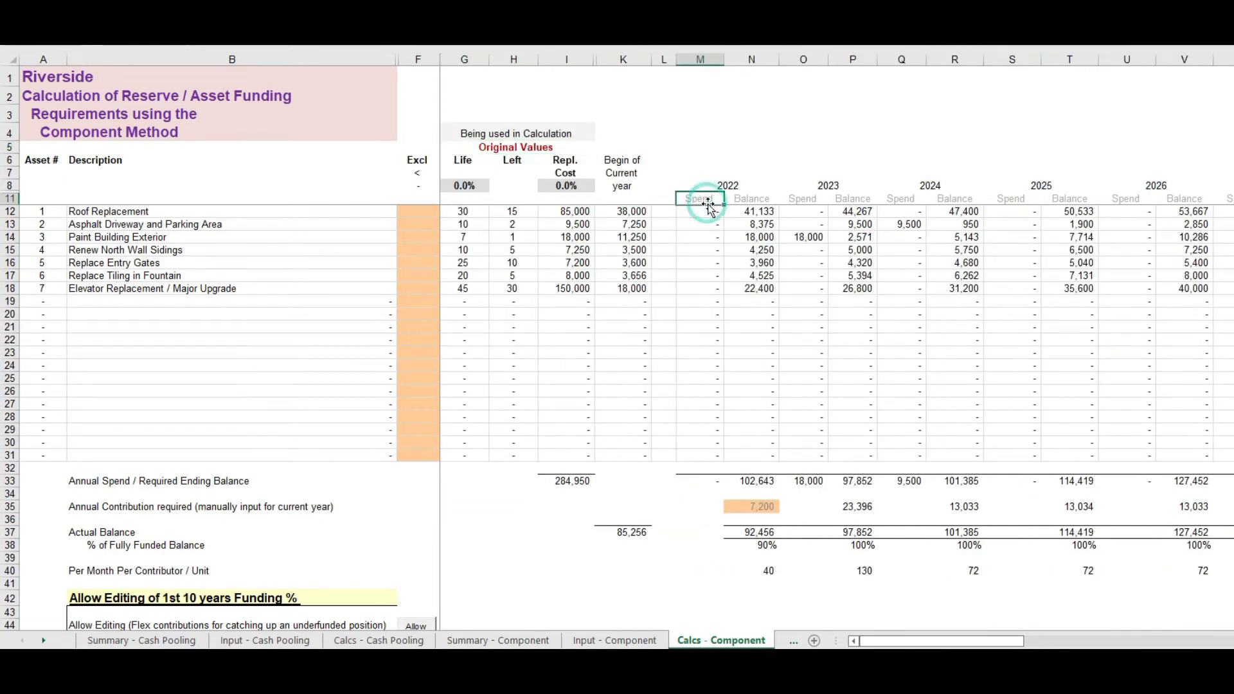
{"action": "left_click", "coordinate": [750, 202]}
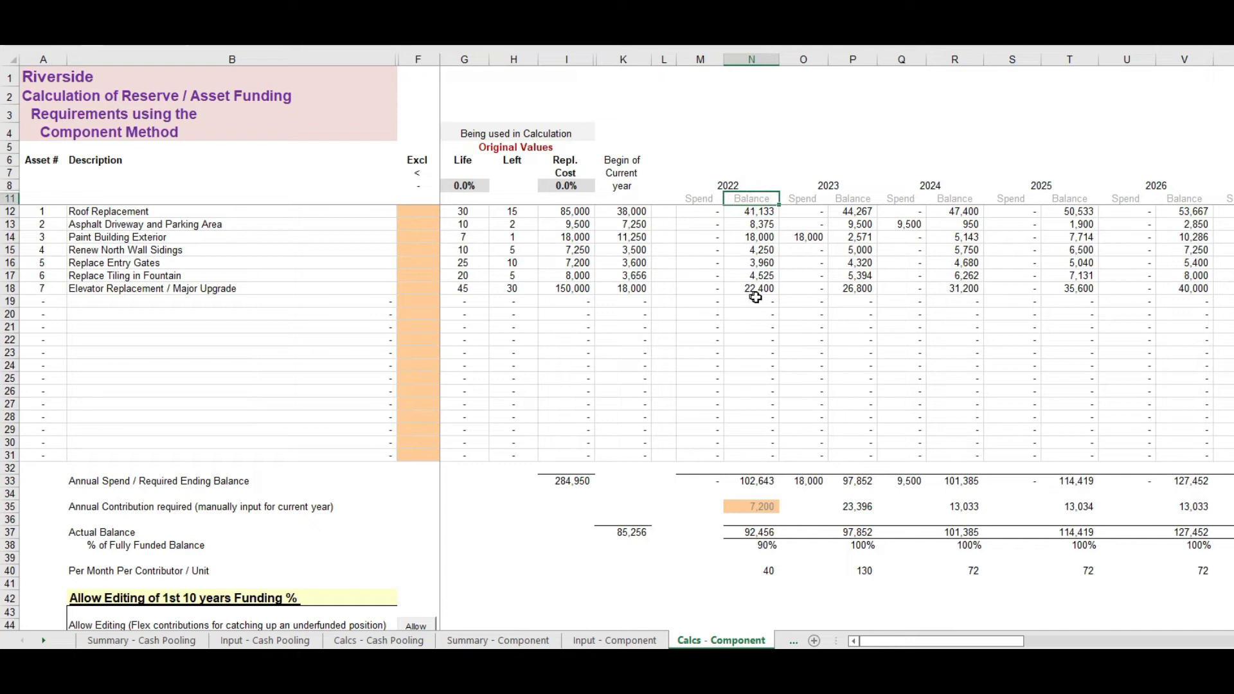
{"action": "left_click", "coordinate": [700, 476]}
{"action": "left_click", "coordinate": [755, 477]}
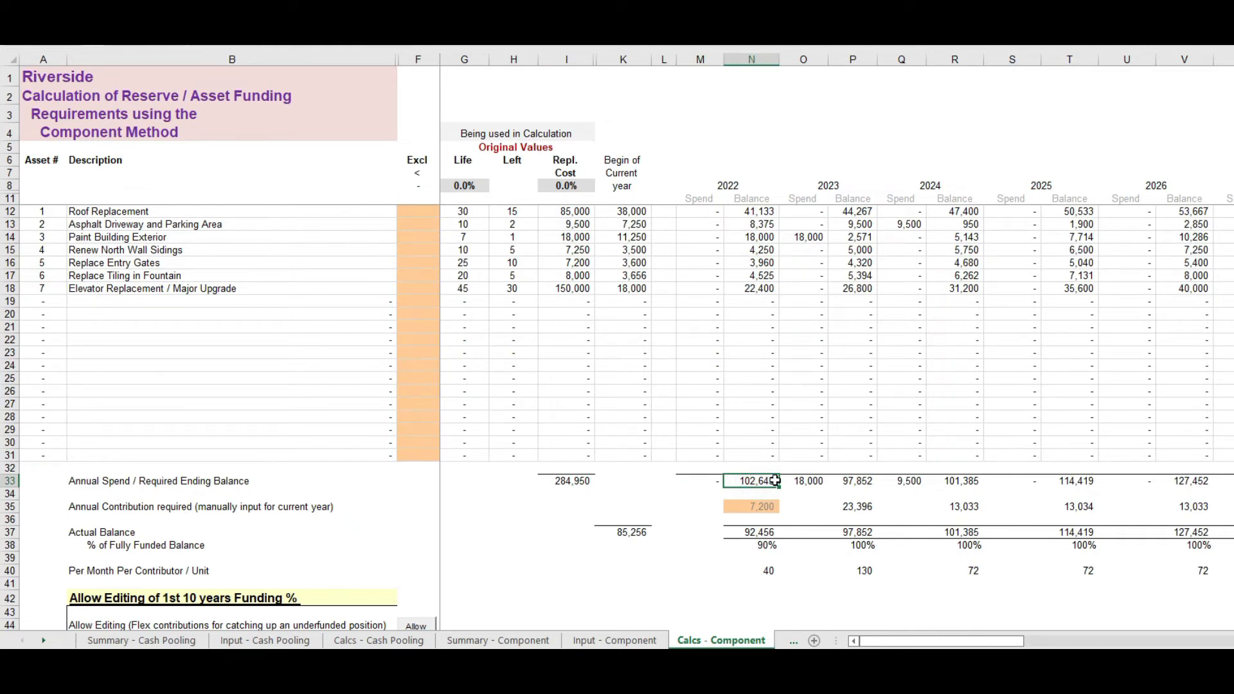
{"action": "left_click", "coordinate": [750, 508]}
{"action": "left_click", "coordinate": [750, 534]}
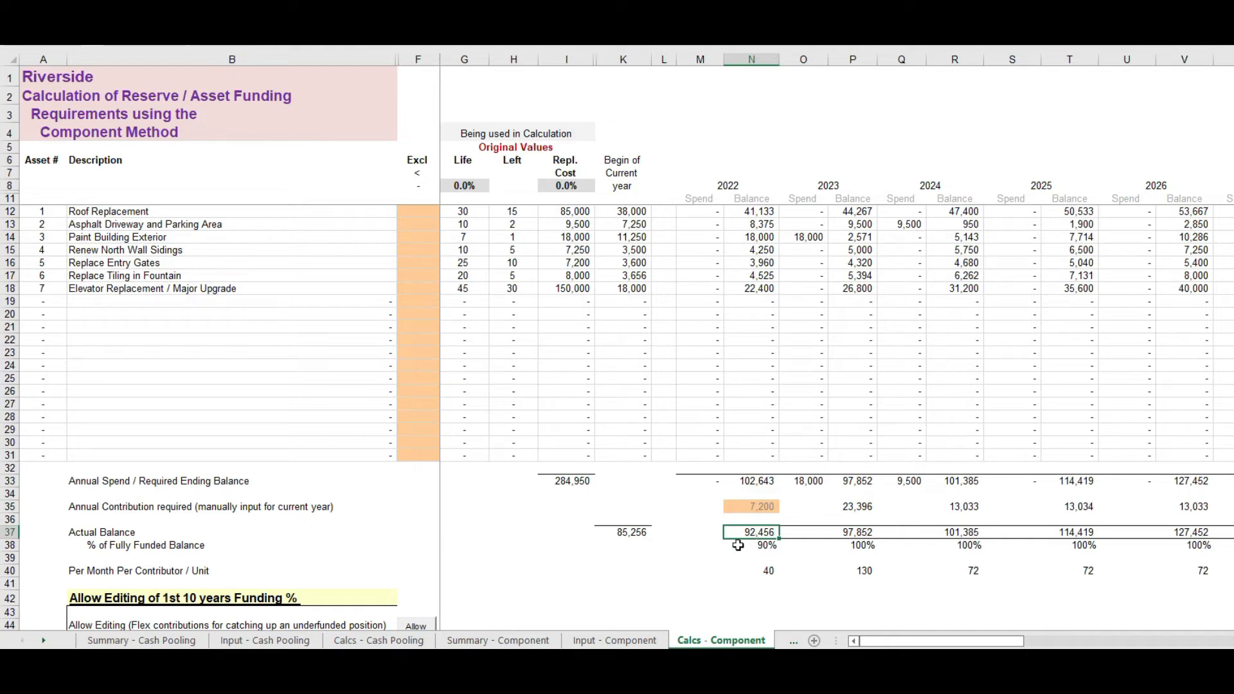
Step: Compare the yearly percentage of fully funded balance, and examine the 2023 monthly amount per contributor and annual contribution required
{"action": "left_click", "coordinate": [761, 544]}
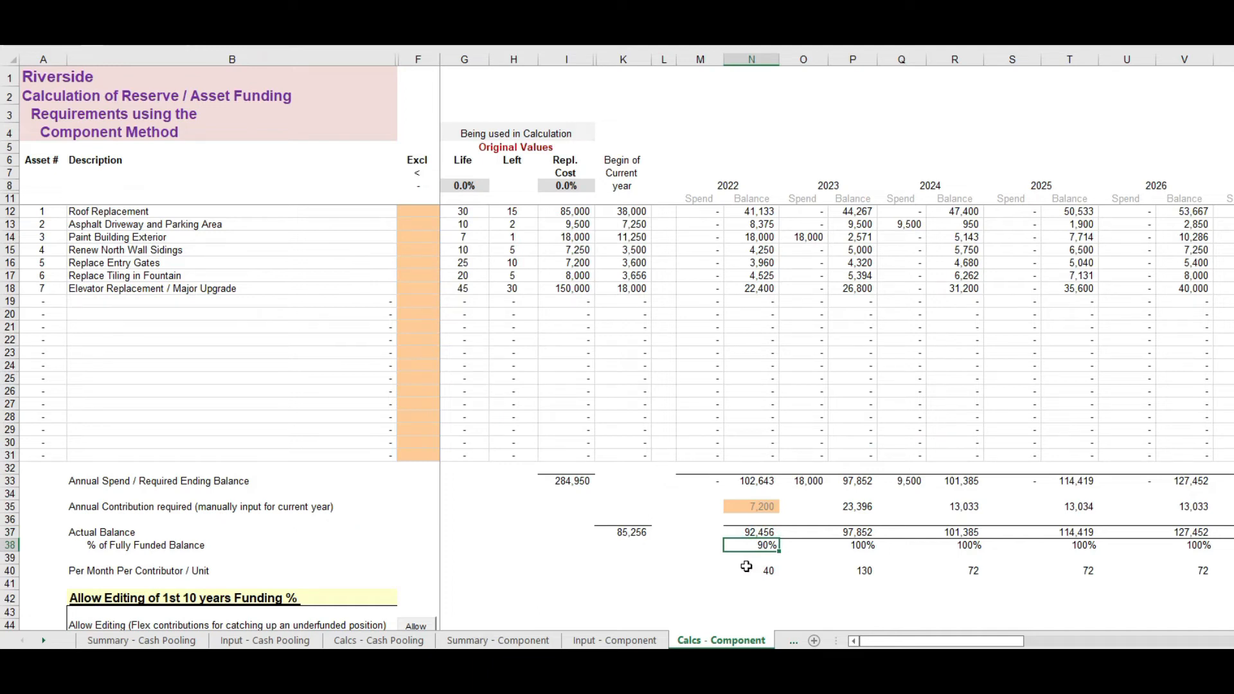
{"action": "left_click", "coordinate": [853, 544]}
{"action": "left_click", "coordinate": [967, 544]}
{"action": "left_click", "coordinate": [1064, 543]}
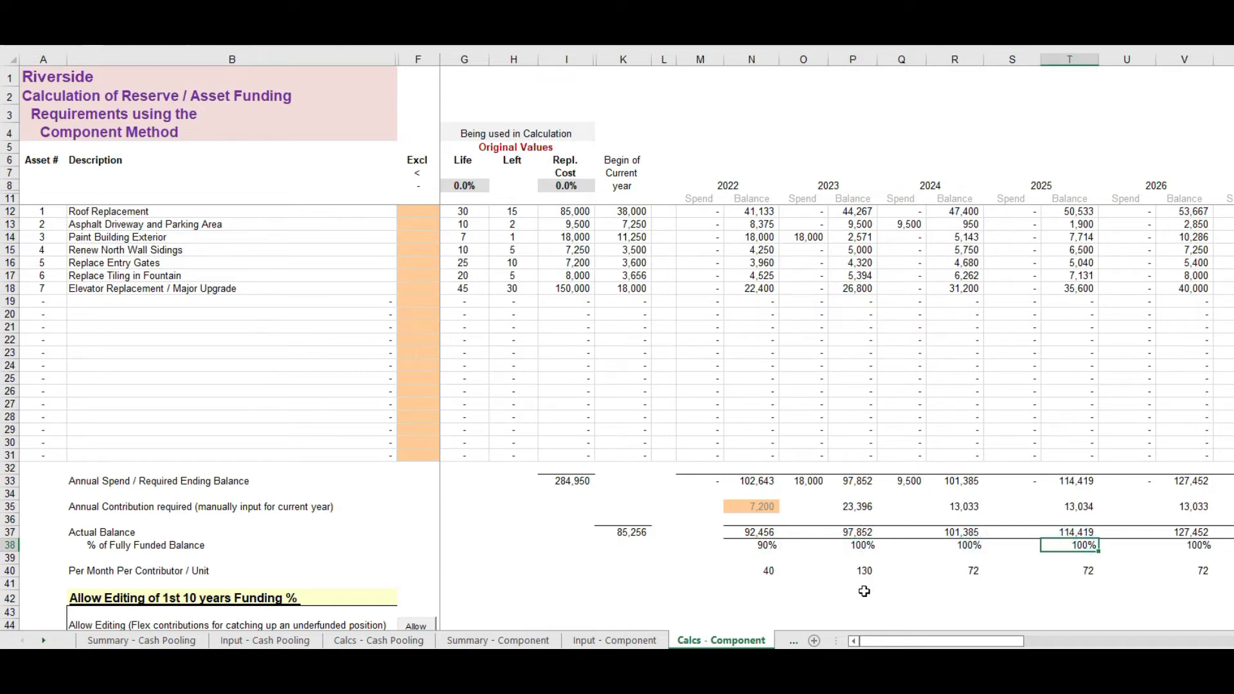
{"action": "left_click", "coordinate": [867, 569]}
{"action": "left_click", "coordinate": [858, 505]}
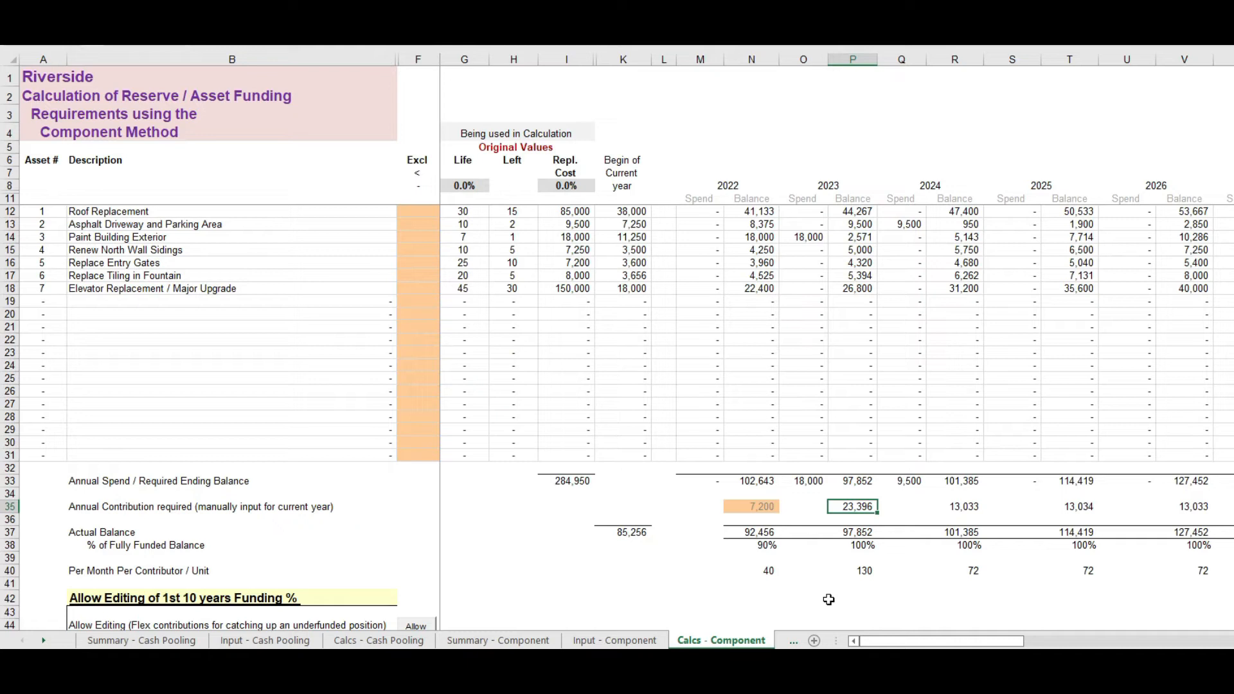
Step: Examine the percentage adjustments above Life and Replacement Cost, and the asset exclusion column
{"action": "left_click", "coordinate": [455, 186]}
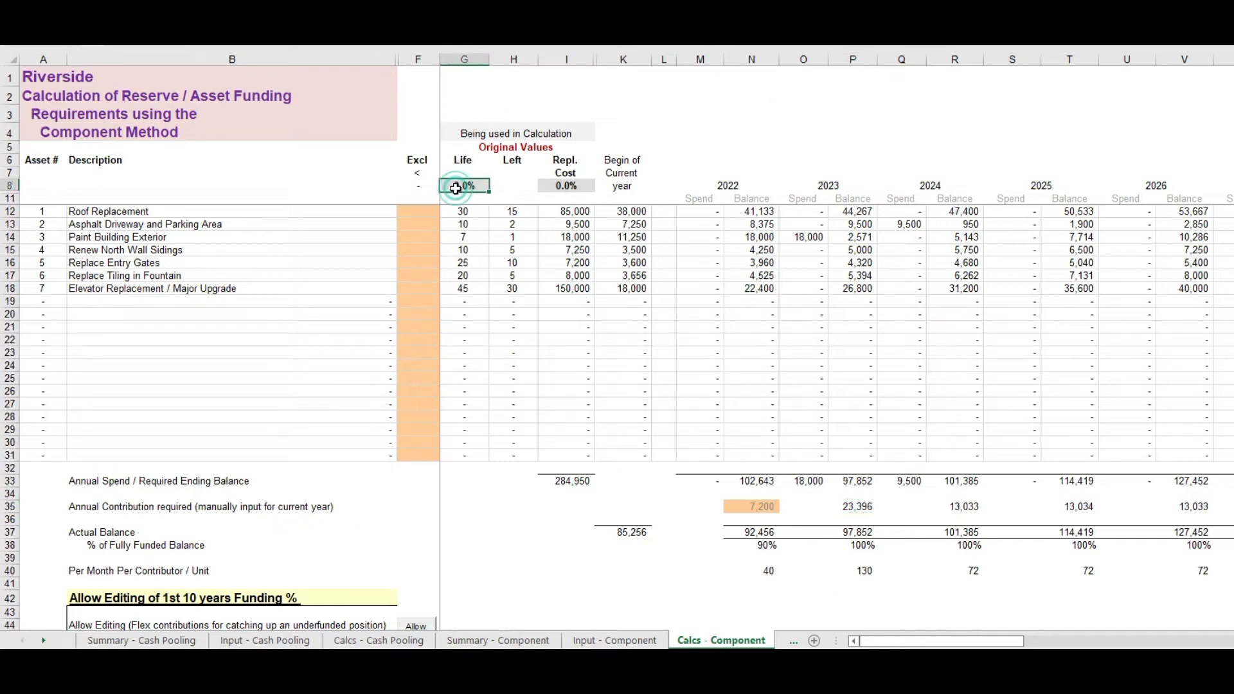
{"action": "left_click", "coordinate": [572, 186]}
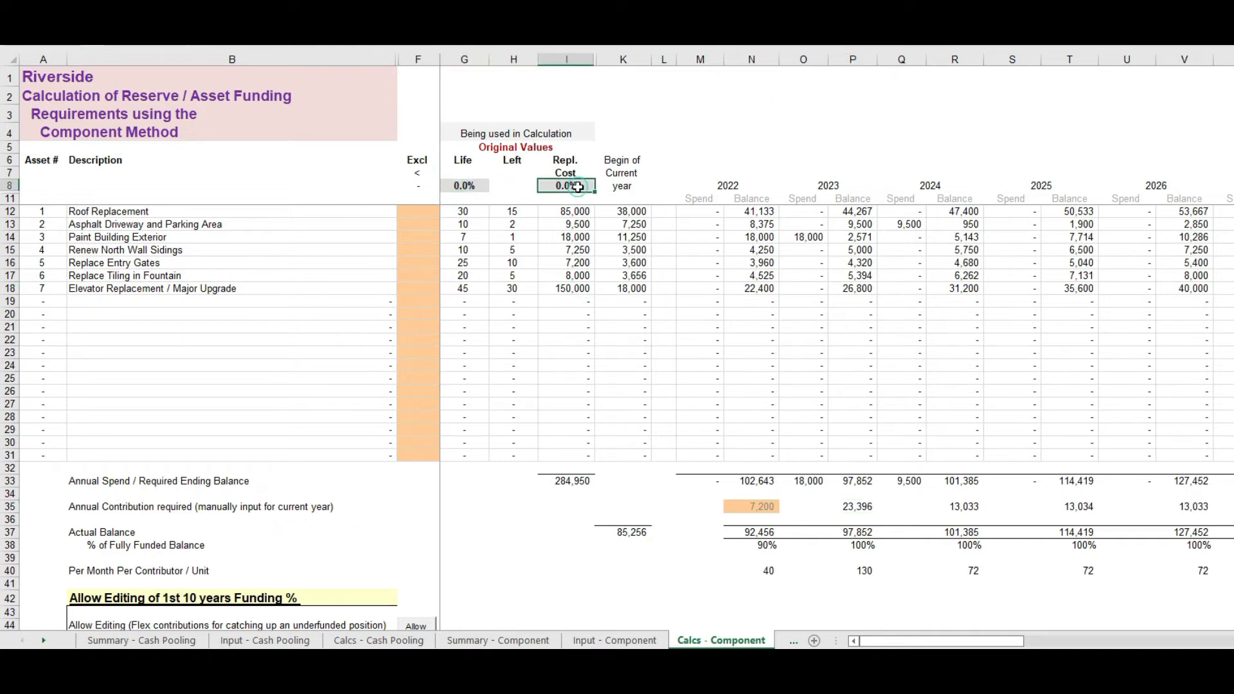
{"action": "left_click", "coordinate": [418, 159]}
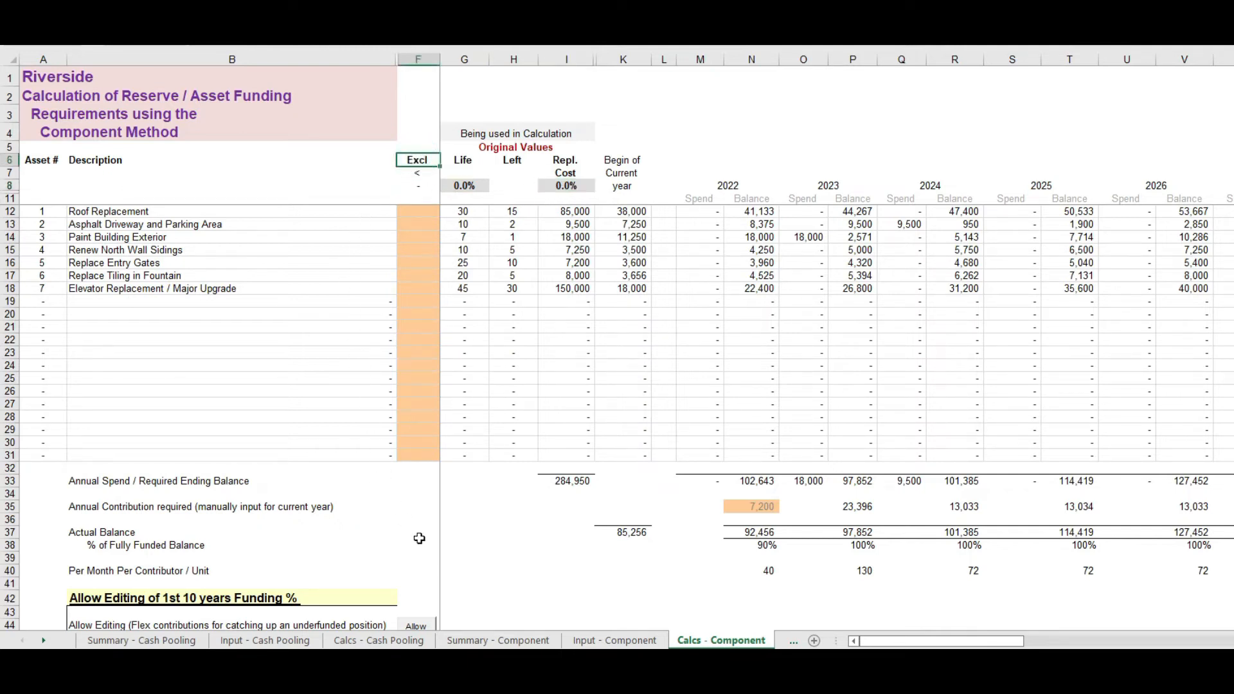
Step: Review the Summary - Component sheet and the asset values on the Input - Component sheet, returning to the summary
{"action": "left_click", "coordinate": [517, 640]}
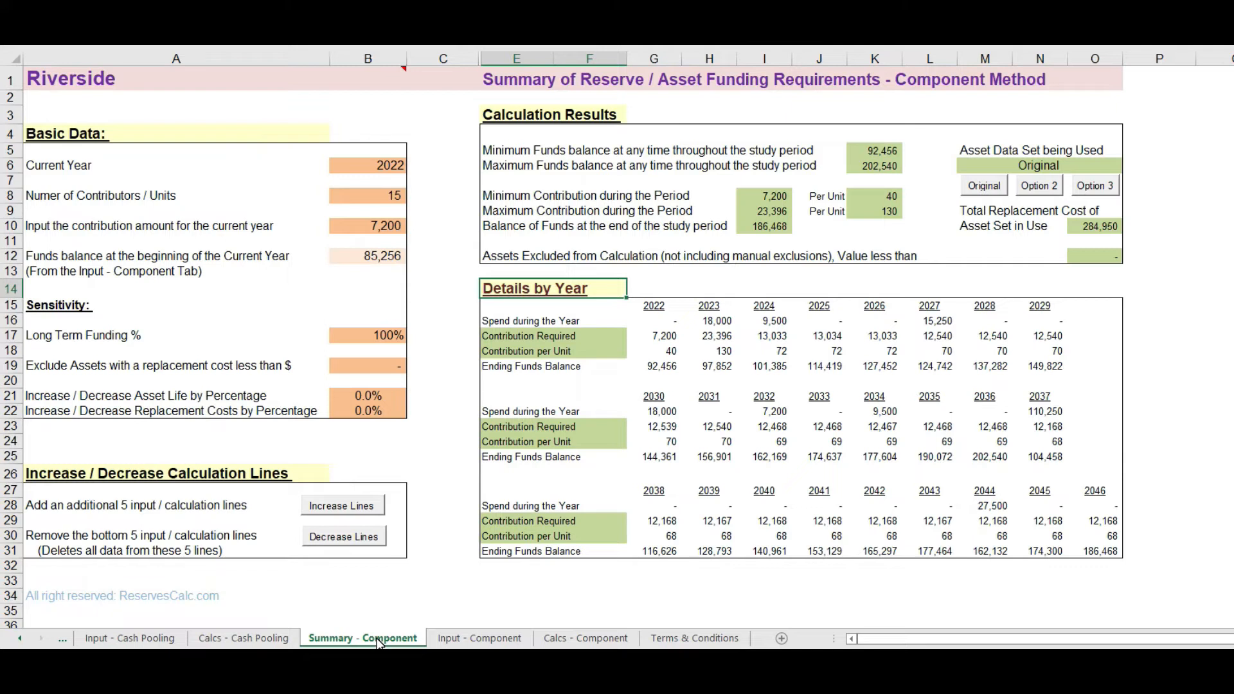
{"action": "left_click", "coordinate": [480, 638]}
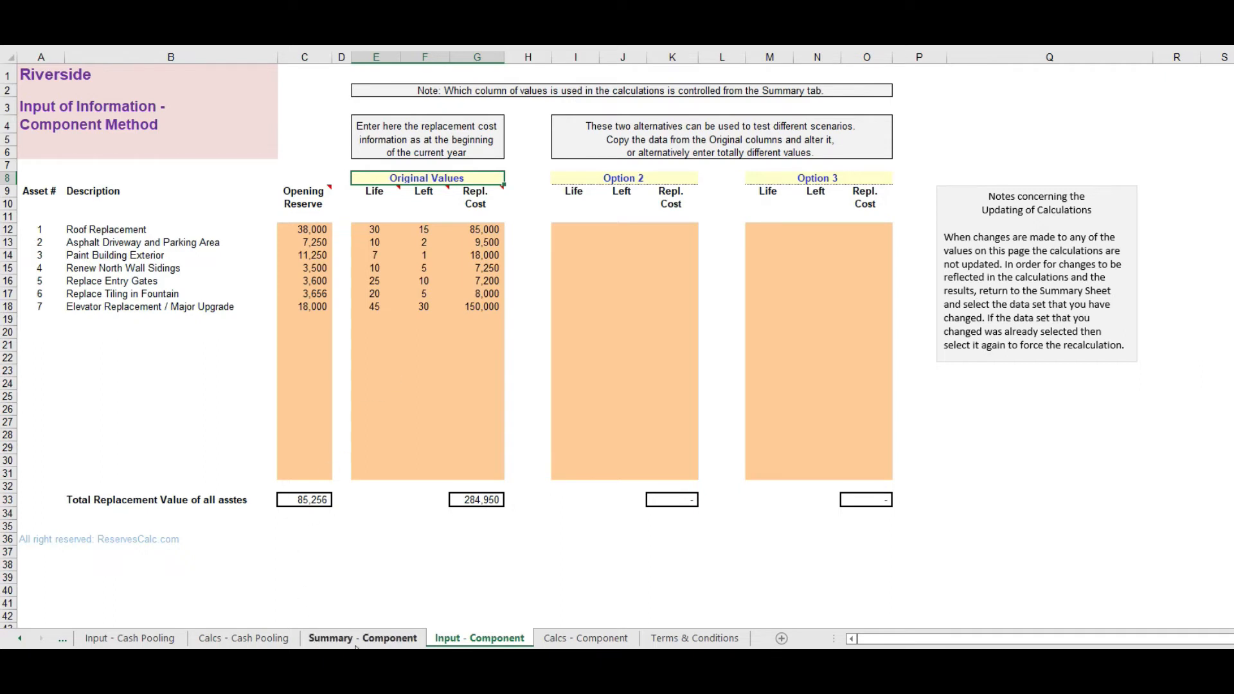
{"action": "left_click", "coordinate": [374, 640]}
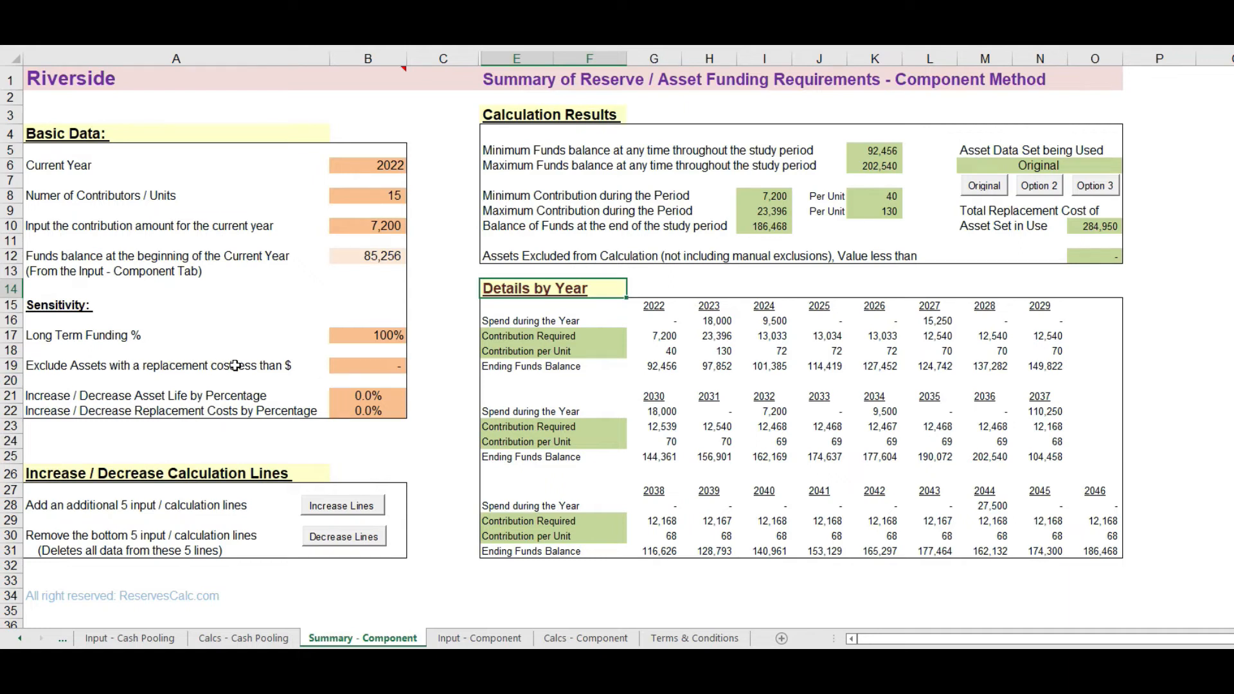
Step: Exclude assets with a replacement cost less than 7,500 and check the 2023 and 2024 contributions per unit
{"action": "left_click", "coordinate": [350, 364]}
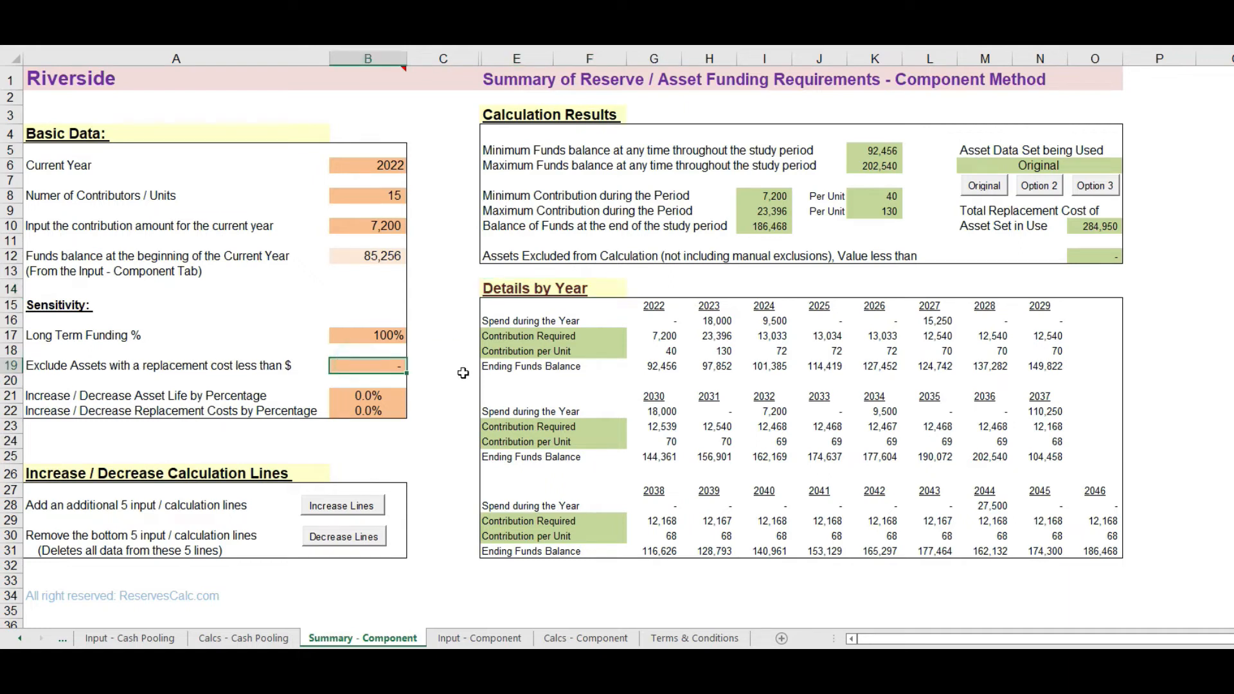
{"action": "type", "text": "7500"}
{"action": "key", "text": "Return"}
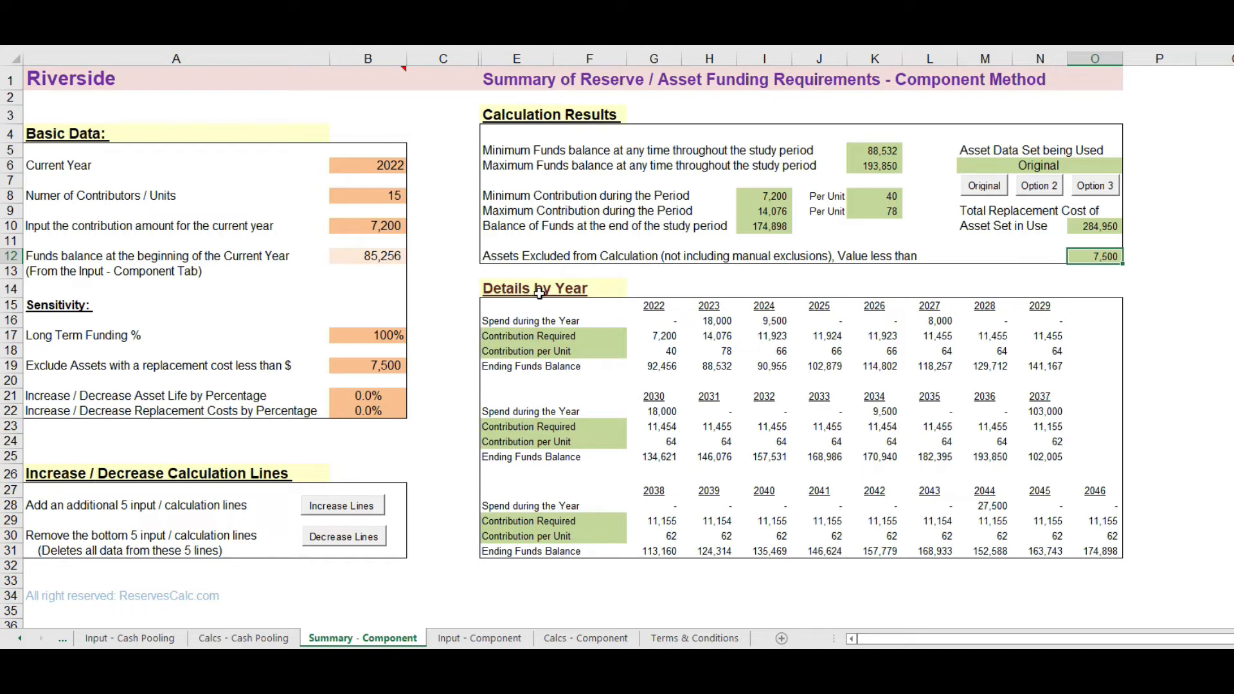
{"action": "left_click", "coordinate": [712, 350]}
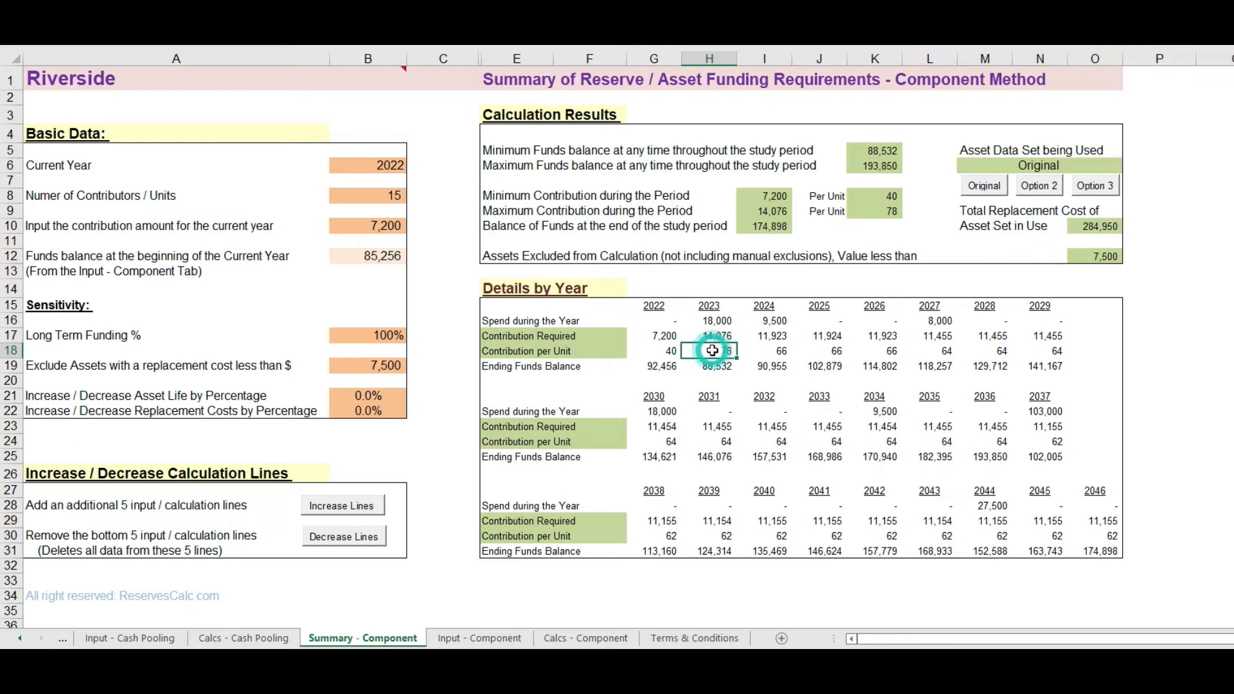
{"action": "left_click", "coordinate": [780, 353]}
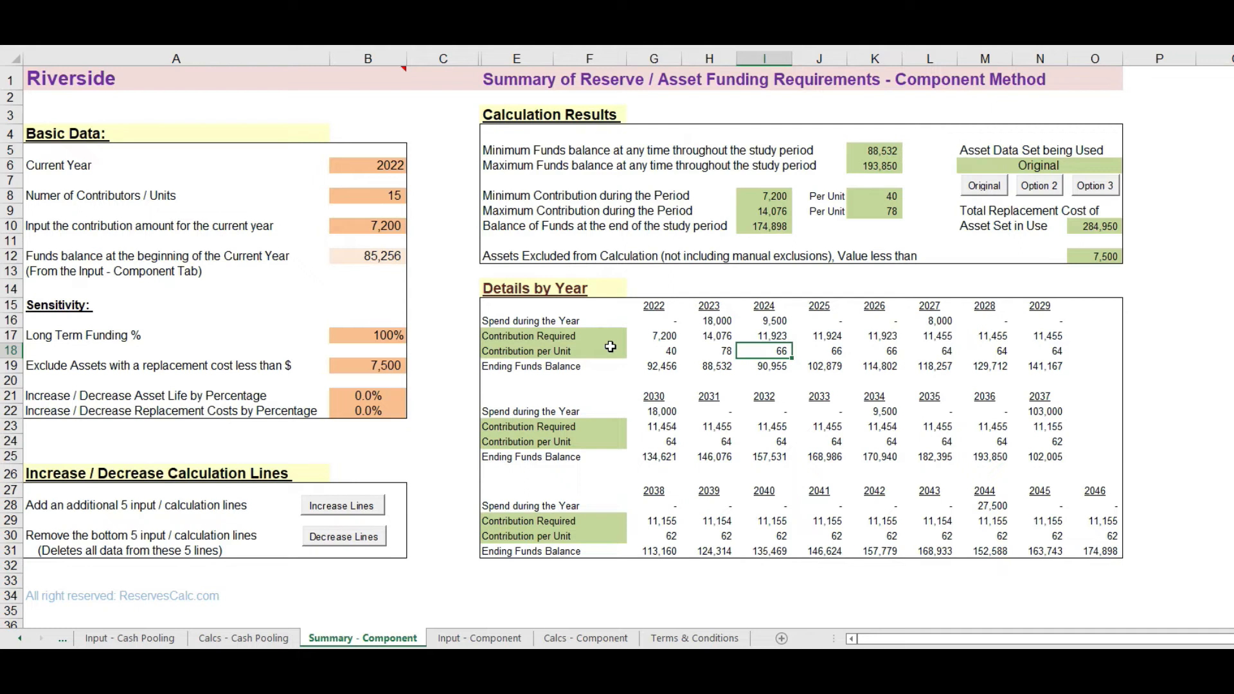
Step: On the Calcs - Component sheet, mark Elevator Replacement / Major Upgrade as excluded with an x, and clear the mark again
{"action": "left_click", "coordinate": [575, 638]}
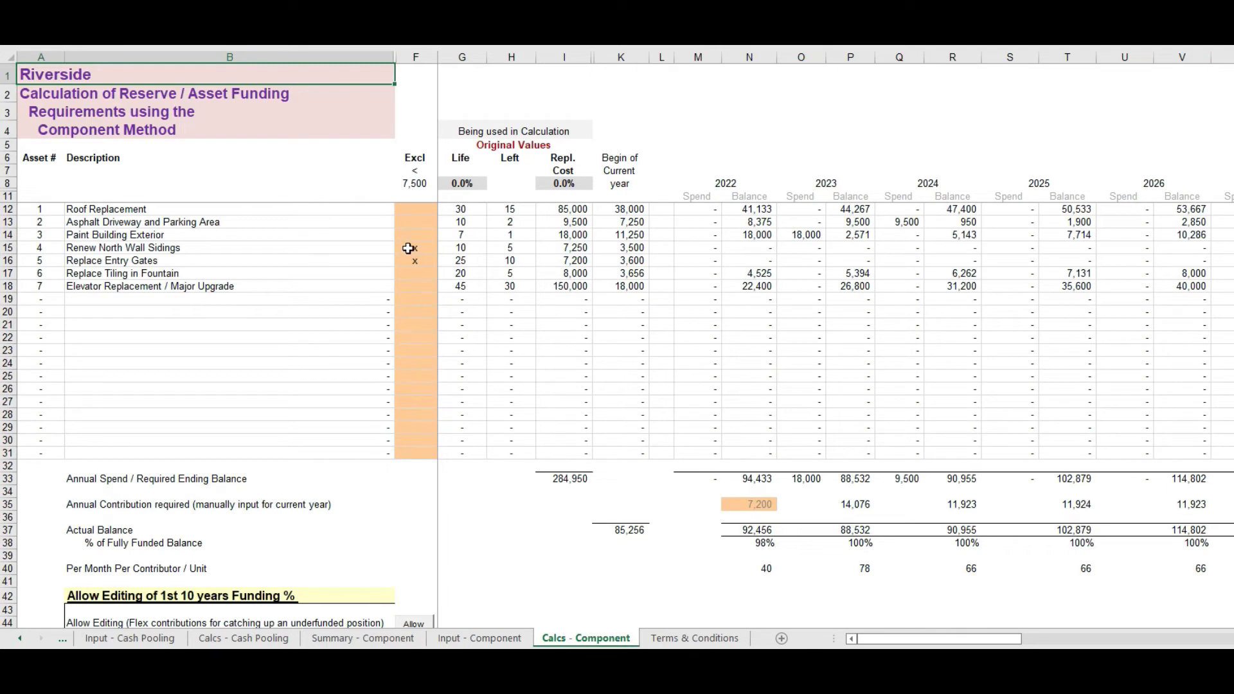
{"action": "left_click", "coordinate": [425, 287]}
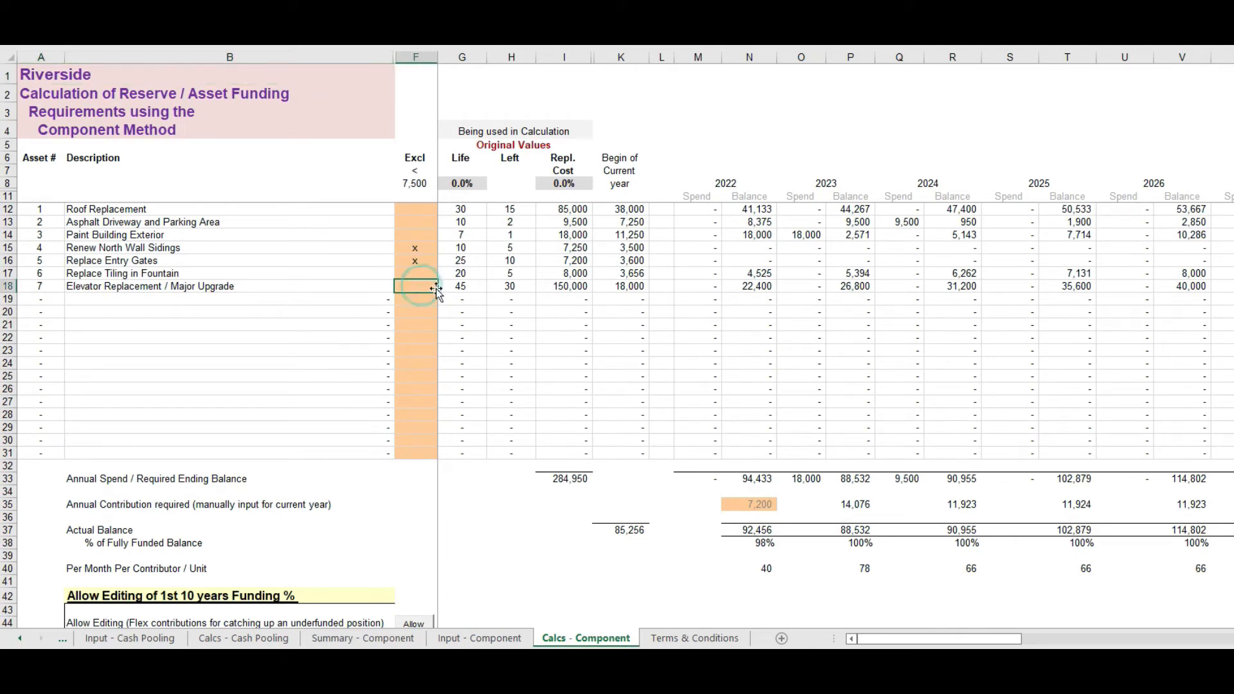
{"action": "type", "text": "x"}
{"action": "key", "text": "Return"}
{"action": "left_click", "coordinate": [417, 286]}
{"action": "key", "text": "Delete"}
Step: Return to the Summary - Component sheet and set the replacement cost threshold for excluding assets to 0
{"action": "left_click", "coordinate": [393, 639]}
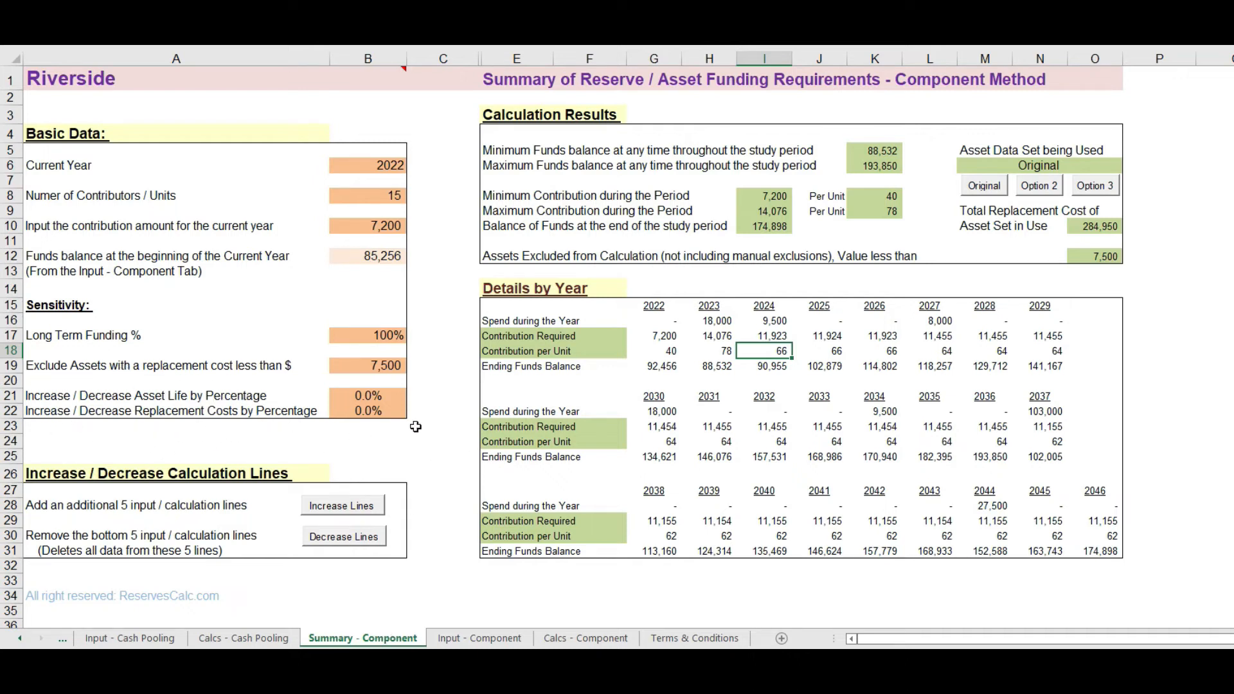
{"action": "left_click", "coordinate": [357, 364]}
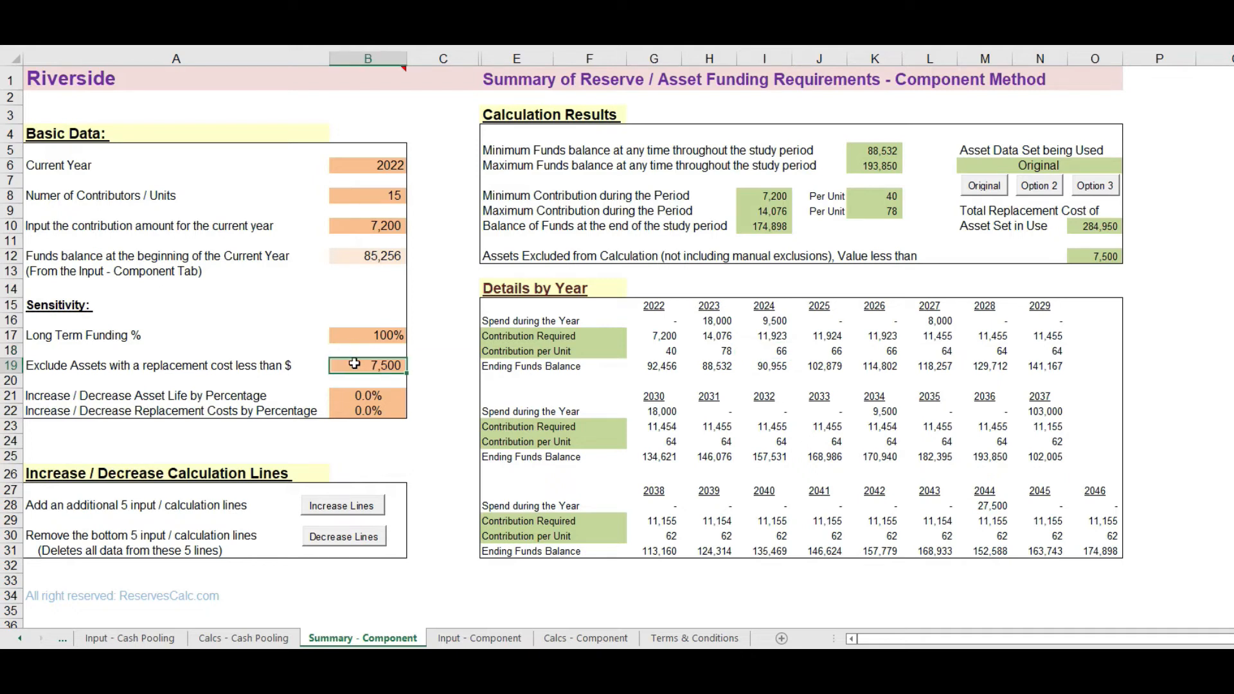
{"action": "type", "text": "0"}
{"action": "key", "text": "Return"}
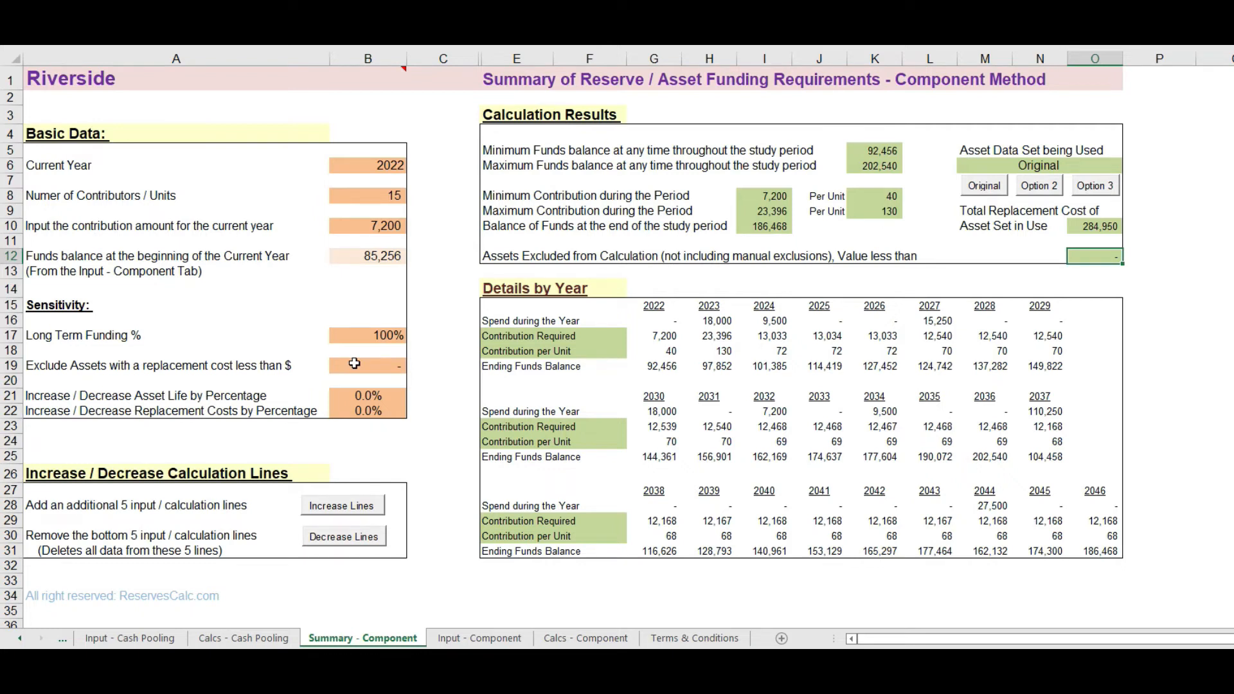
Step: Set the asset life adjustment to -10% and check the 2023 and 2024 contributions per unit
{"action": "left_click", "coordinate": [357, 398]}
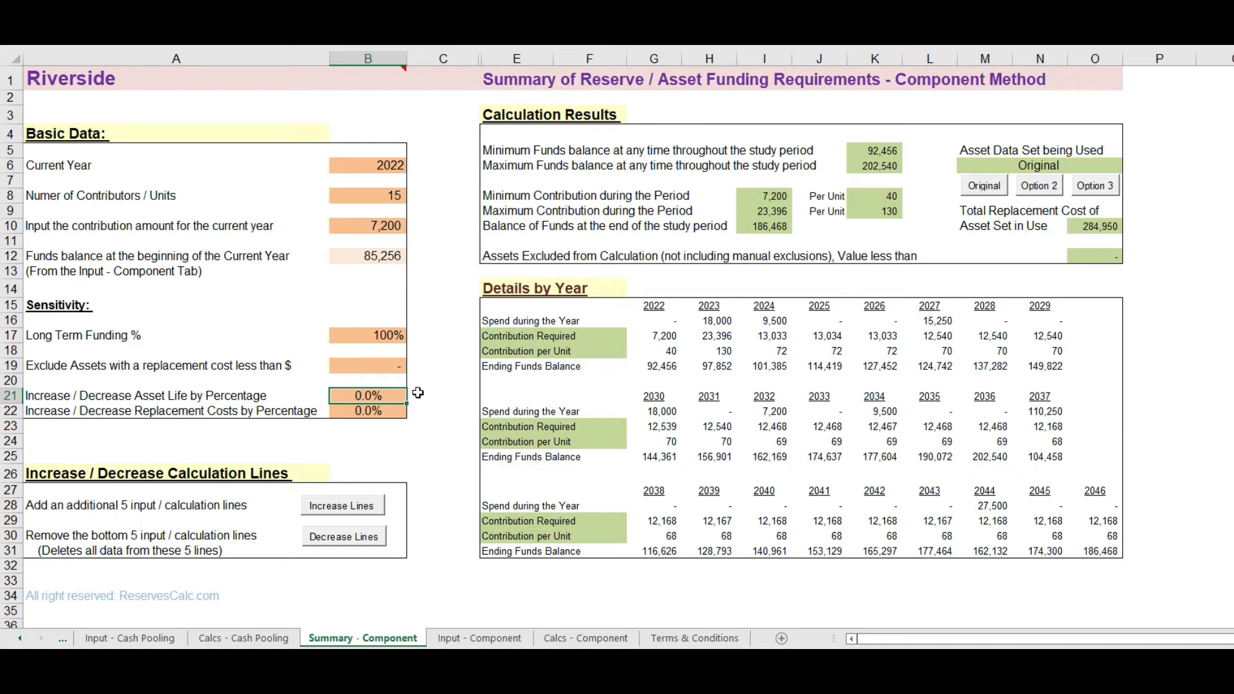
{"action": "type", "text": "-10"}
{"action": "key", "text": "Return"}
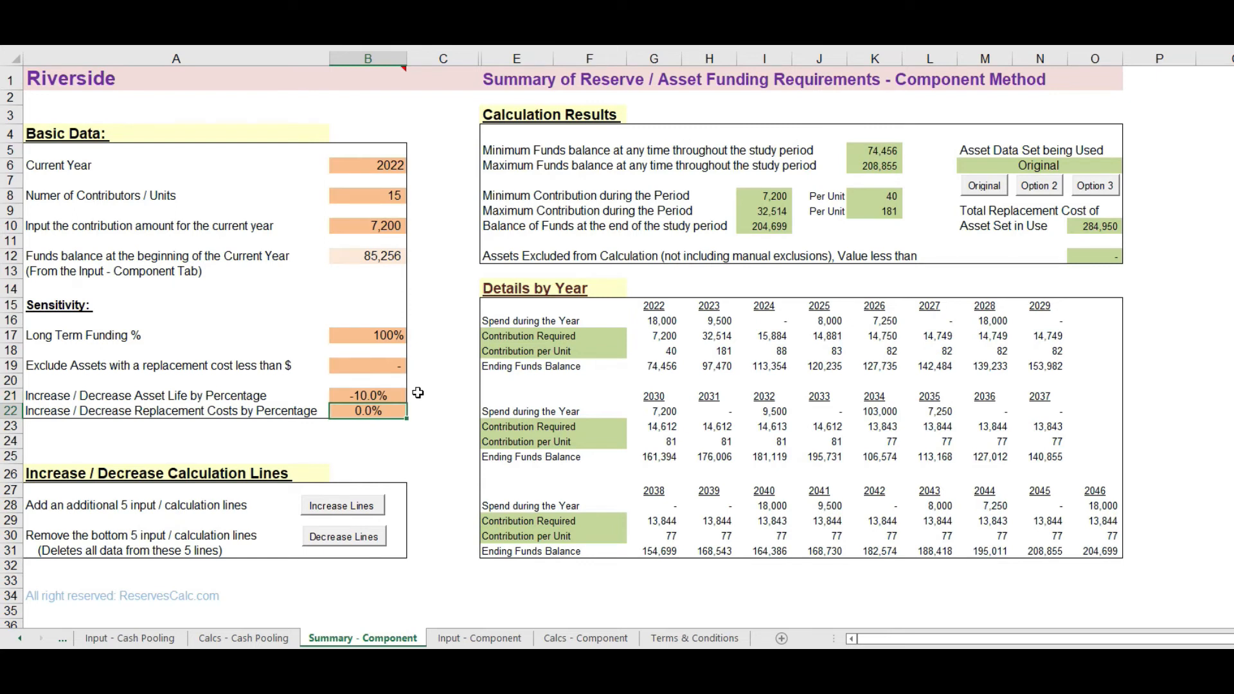
{"action": "left_click", "coordinate": [712, 354]}
{"action": "left_click", "coordinate": [769, 348]}
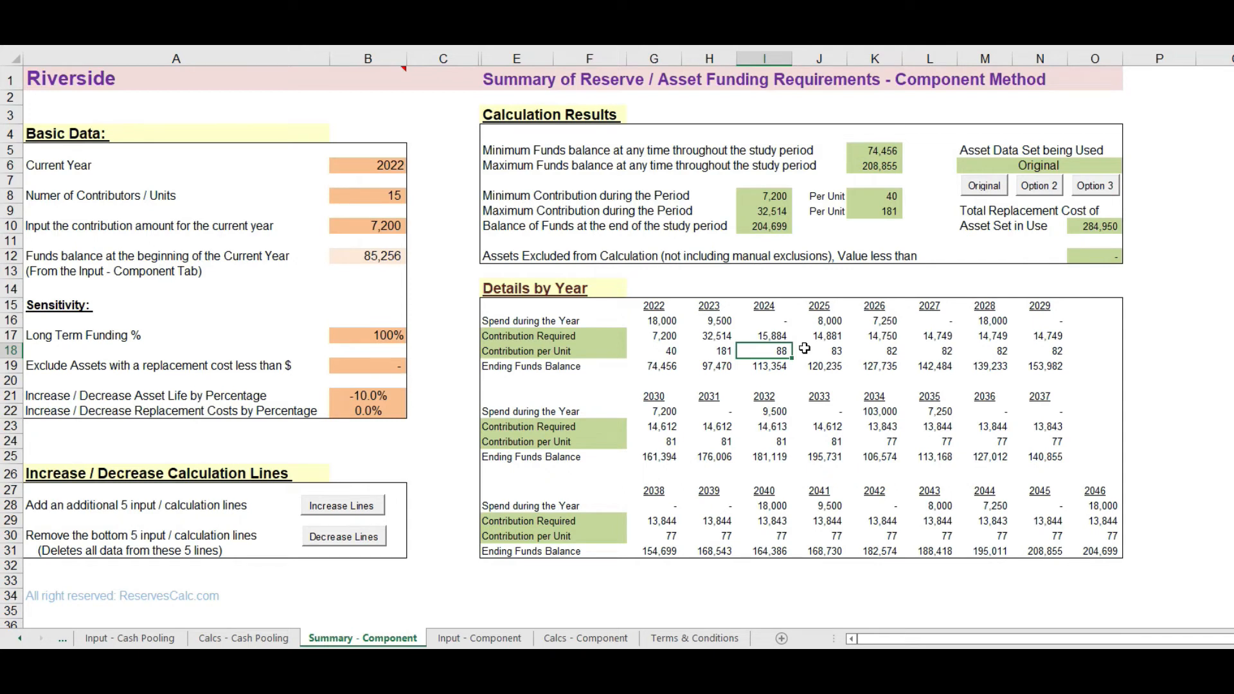
Step: Set the asset life adjustment back to 0%
{"action": "left_click", "coordinate": [374, 397]}
{"action": "type", "text": "0"}
{"action": "key", "text": "Return"}
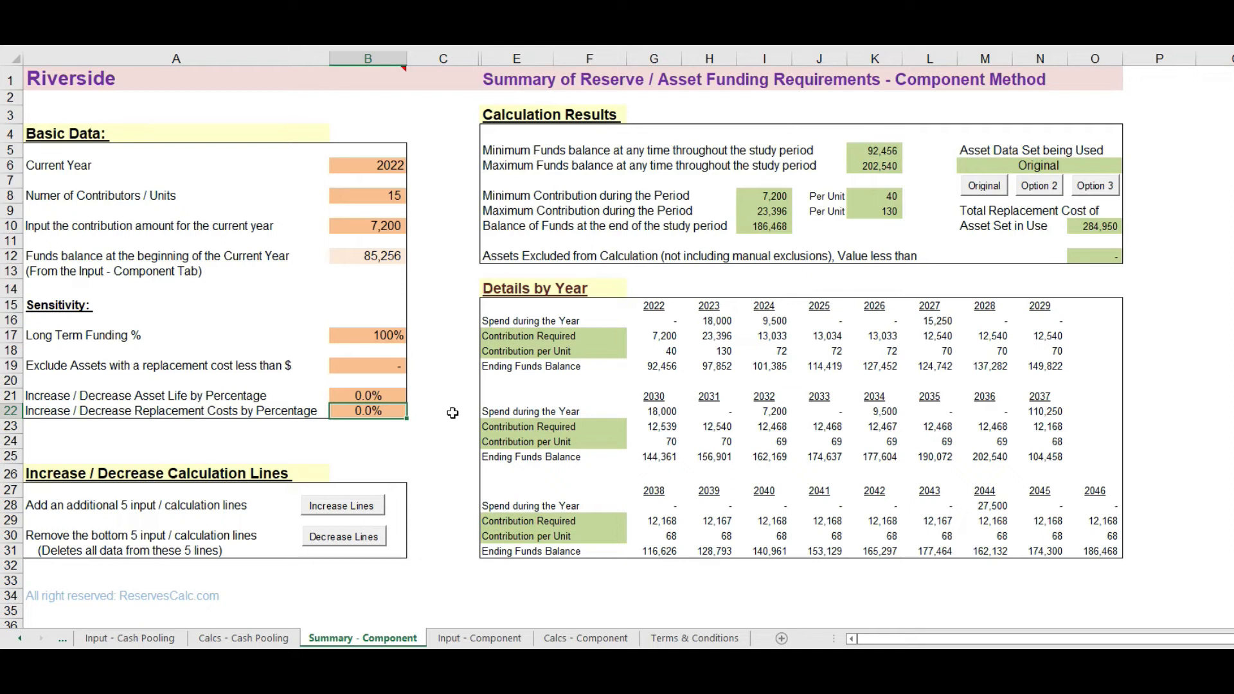
Step: Set the replacement cost adjustment to -5% and check the 2023 and 2024 contributions per unit
{"action": "type", "text": "-5"}
{"action": "key", "text": "Return"}
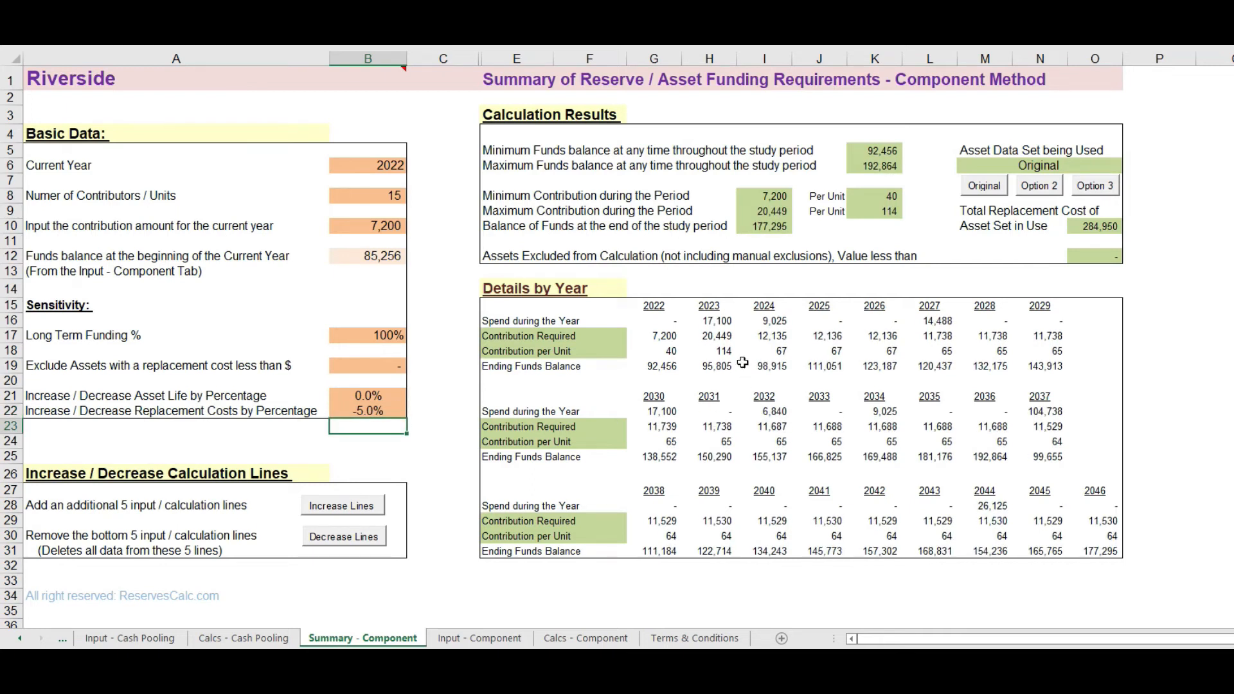
{"action": "left_click", "coordinate": [718, 351]}
{"action": "left_click", "coordinate": [771, 350]}
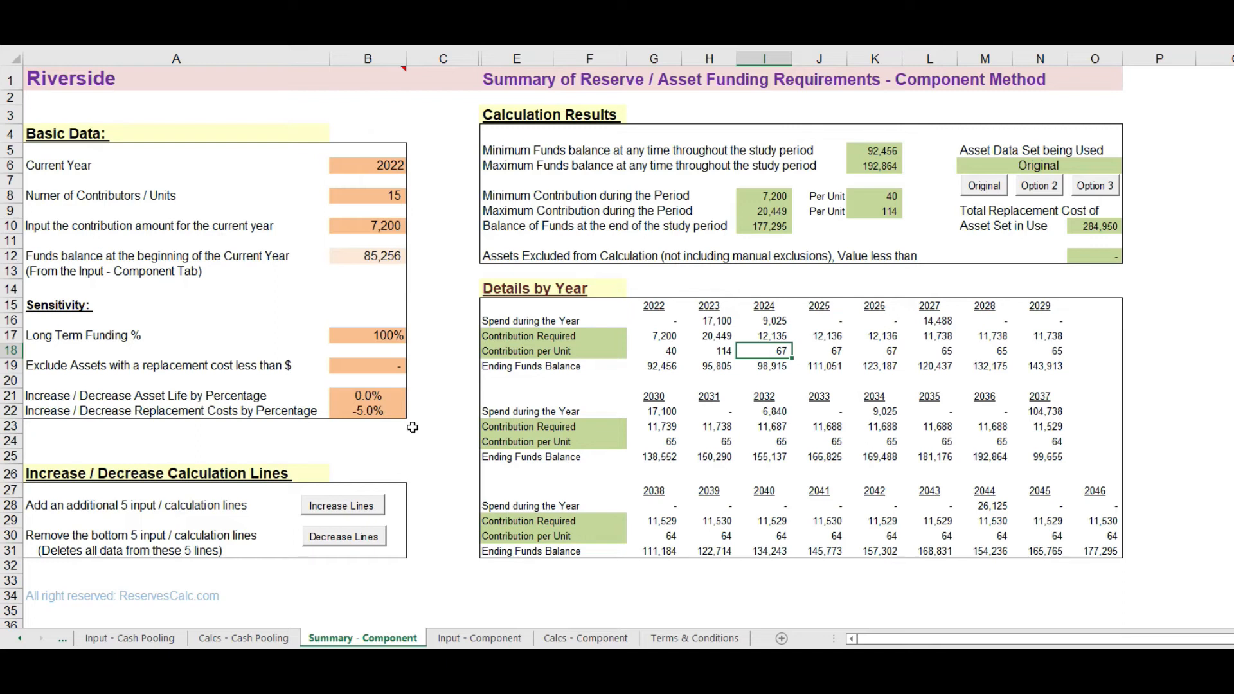
Step: Add 5 extra input / calculation lines, and remove the bottom 5 lines together with their data
{"action": "left_click", "coordinate": [64, 477]}
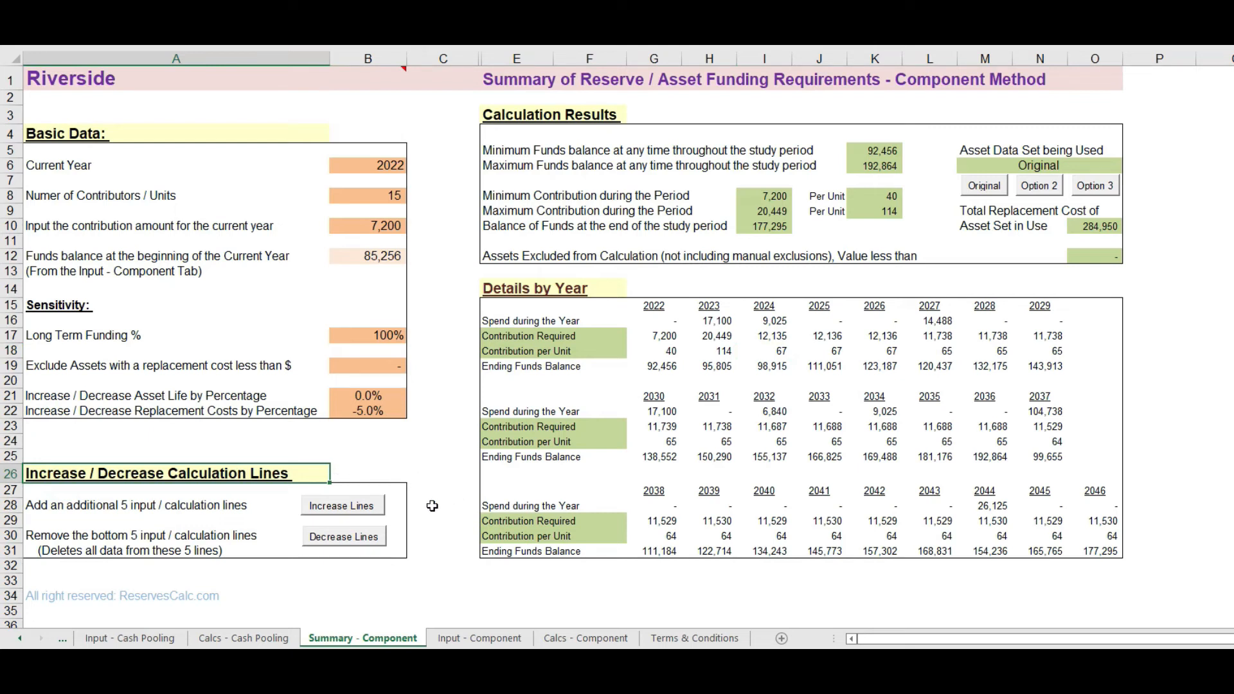
{"action": "left_click", "coordinate": [356, 506]}
{"action": "left_click", "coordinate": [352, 544]}
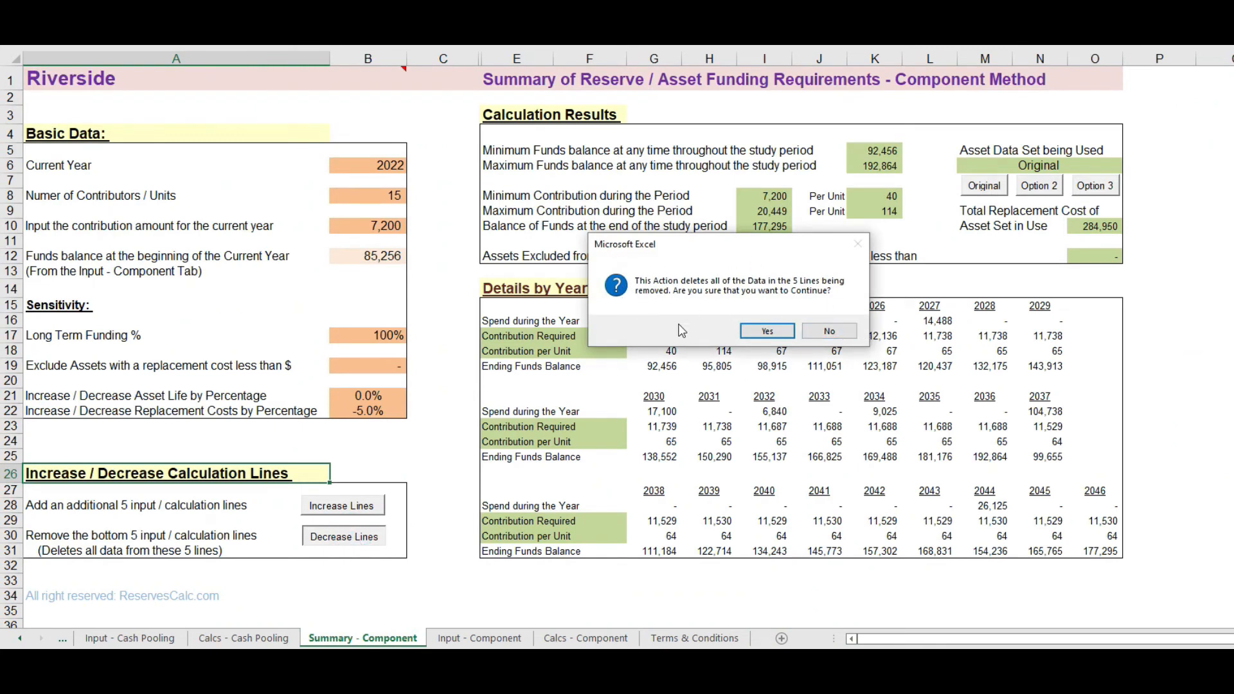
{"action": "left_click", "coordinate": [772, 330]}
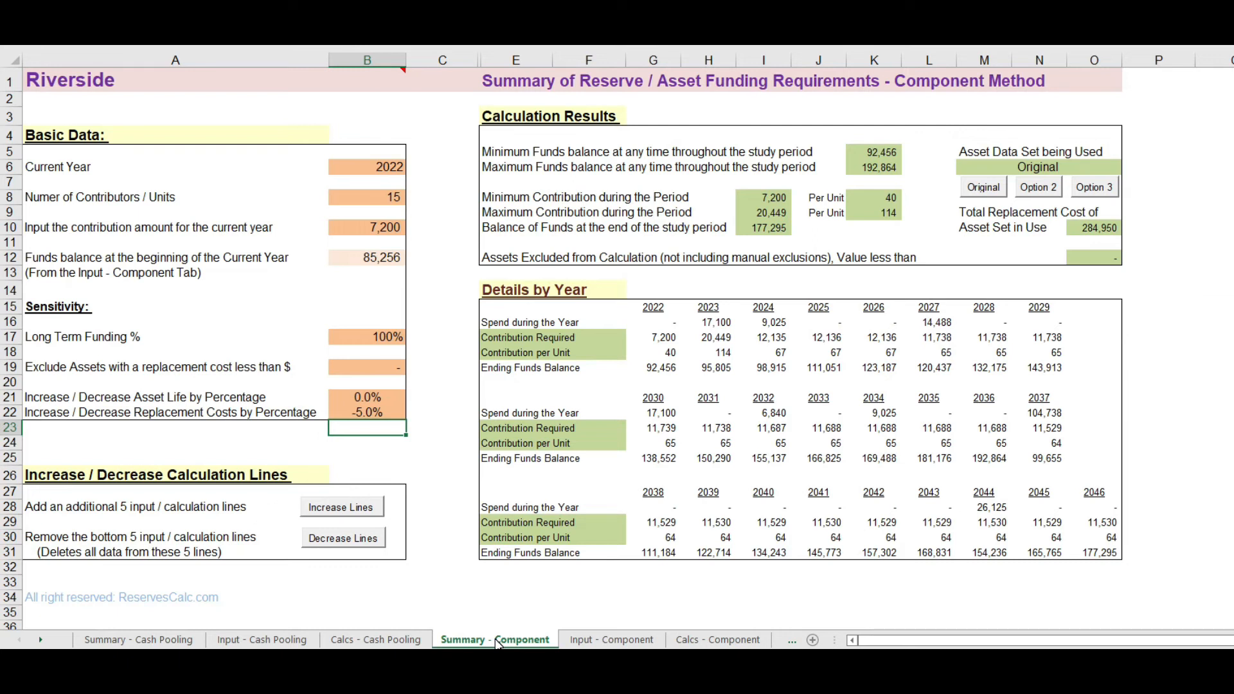
Step: Set the replacement cost adjustment back to 0% and open the Calcs - Component sheet
{"action": "left_click", "coordinate": [354, 411]}
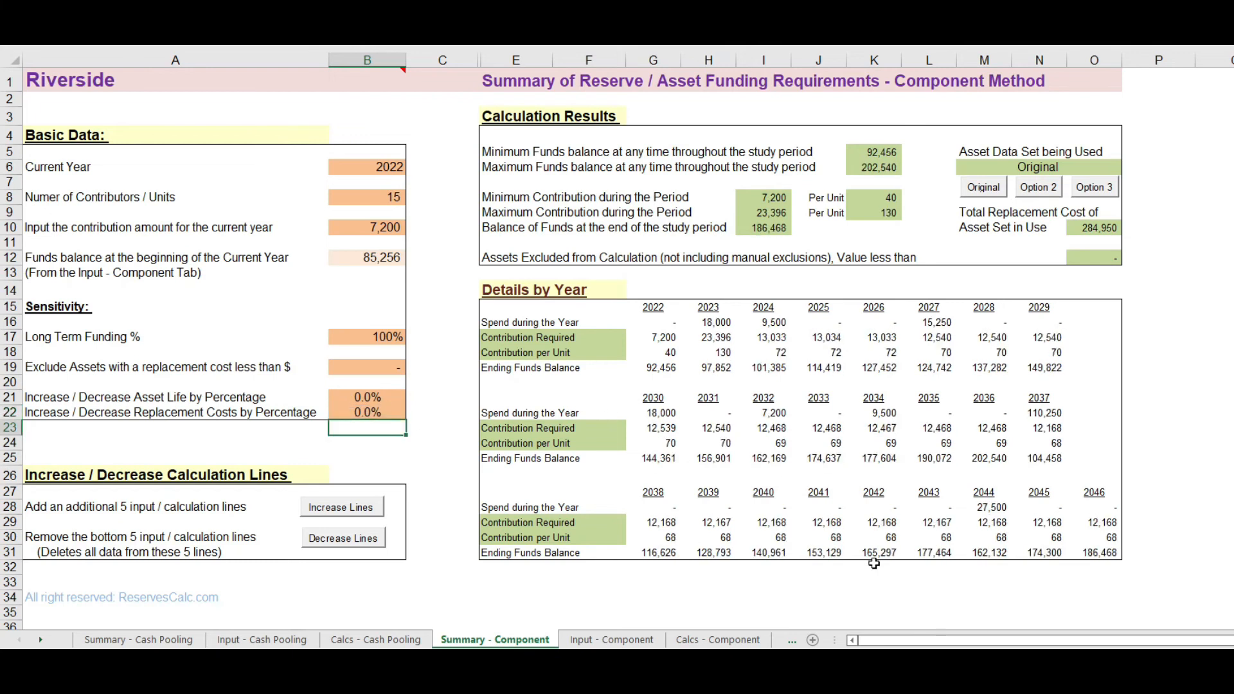
{"action": "left_click", "coordinate": [737, 640]}
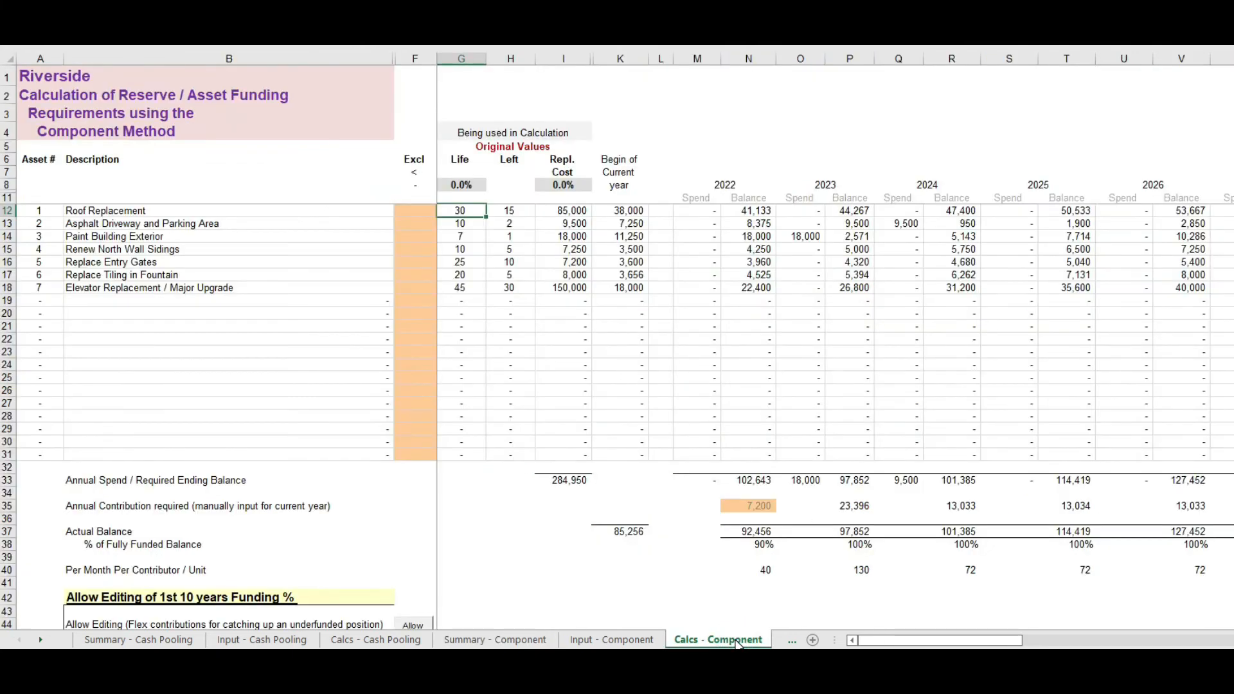
Step: Check the 2023 and 2024 annual contributions required, and set the current year's contribution amount on the Summary - Component sheet to 17,550
{"action": "left_click", "coordinate": [848, 507]}
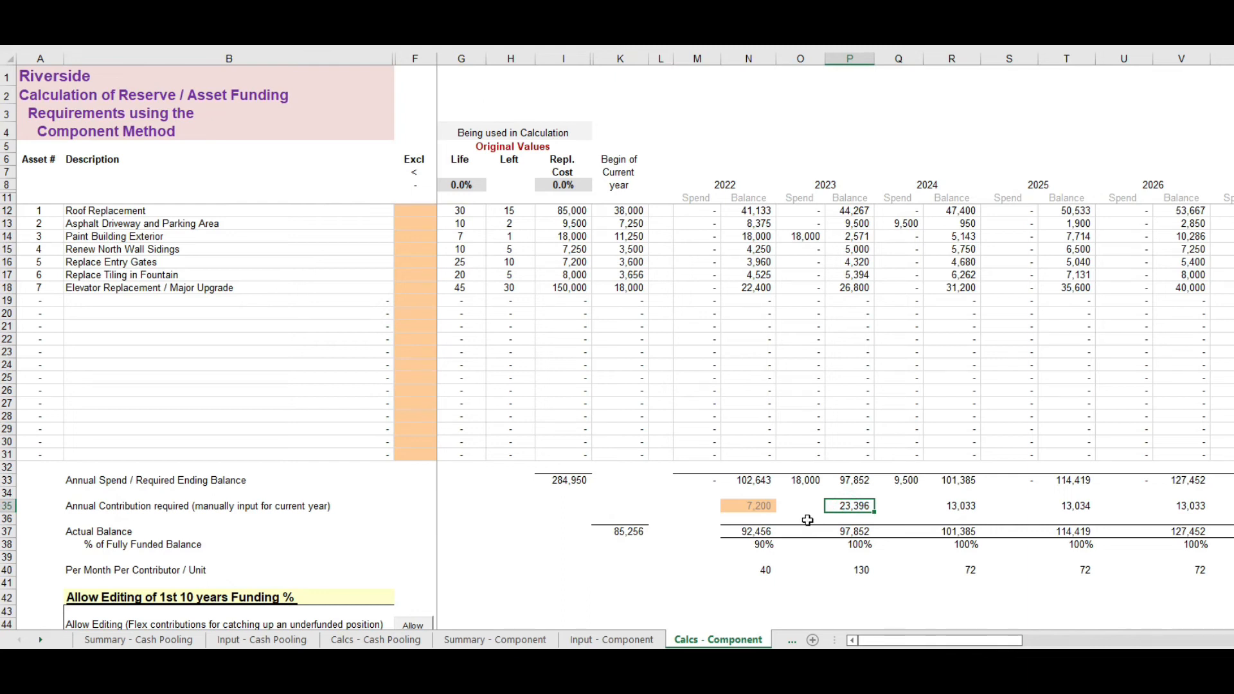
{"action": "left_click", "coordinate": [950, 507]}
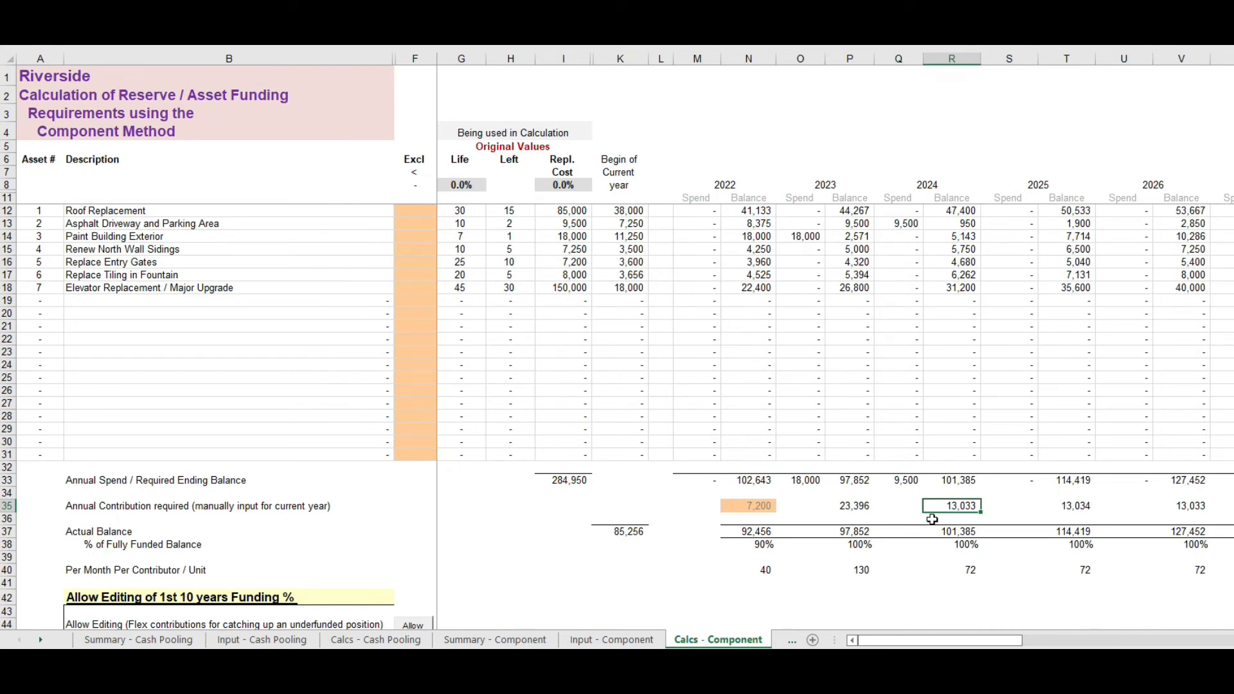
{"action": "left_click", "coordinate": [522, 640]}
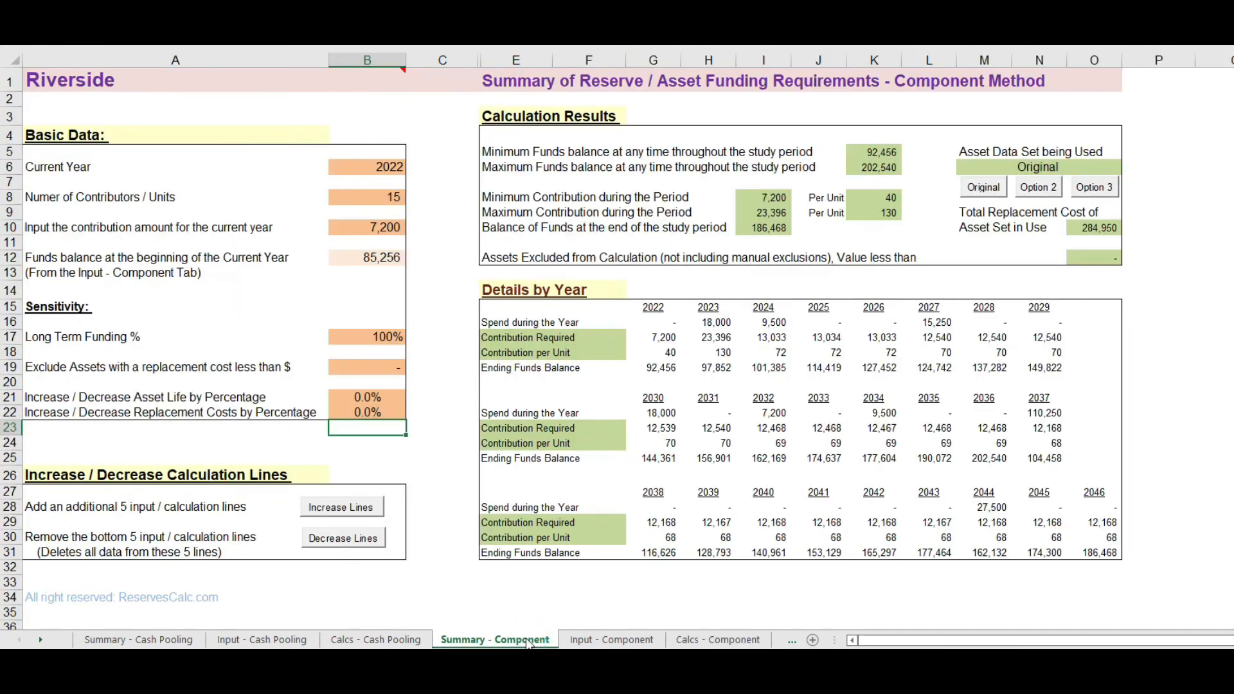
{"action": "left_click", "coordinate": [347, 229]}
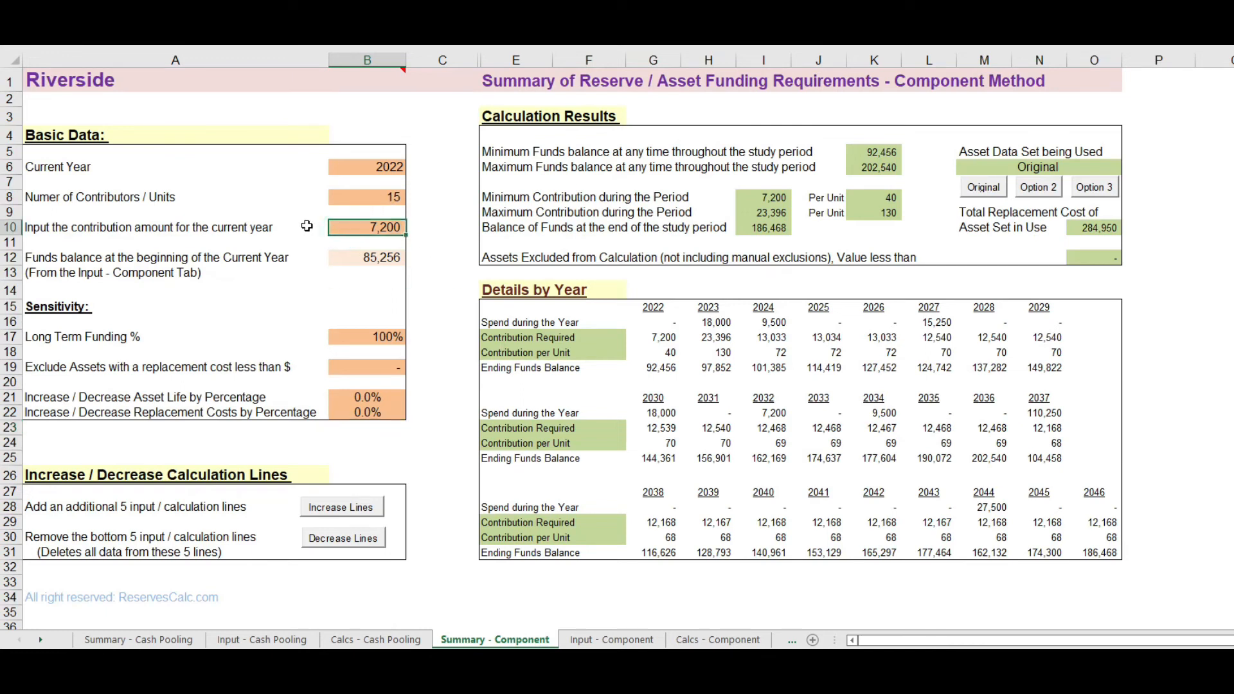
{"action": "type", "text": "17,550"}
{"action": "key", "text": "Return"}
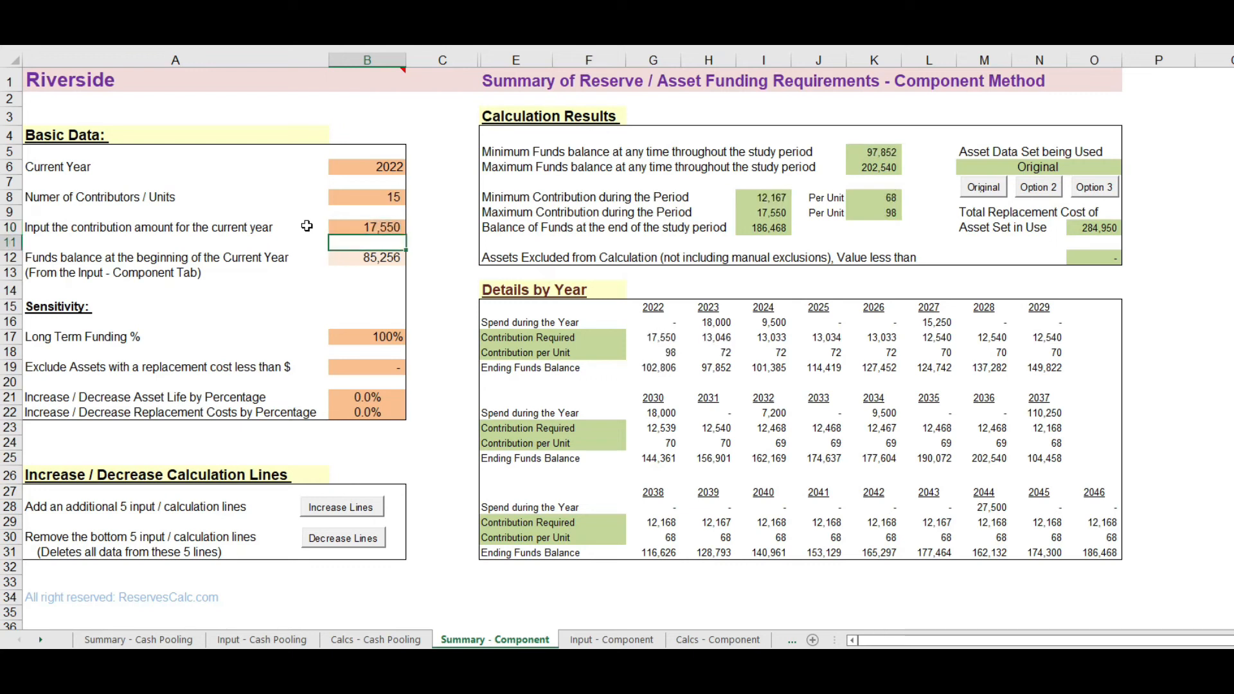
Step: Check the contributions per unit for 2023 through 2026 and compare them with the 2022 contribution per unit
{"action": "left_click", "coordinate": [723, 352]}
{"action": "left_click", "coordinate": [771, 353]}
{"action": "left_click", "coordinate": [830, 352]}
{"action": "left_click", "coordinate": [892, 353]}
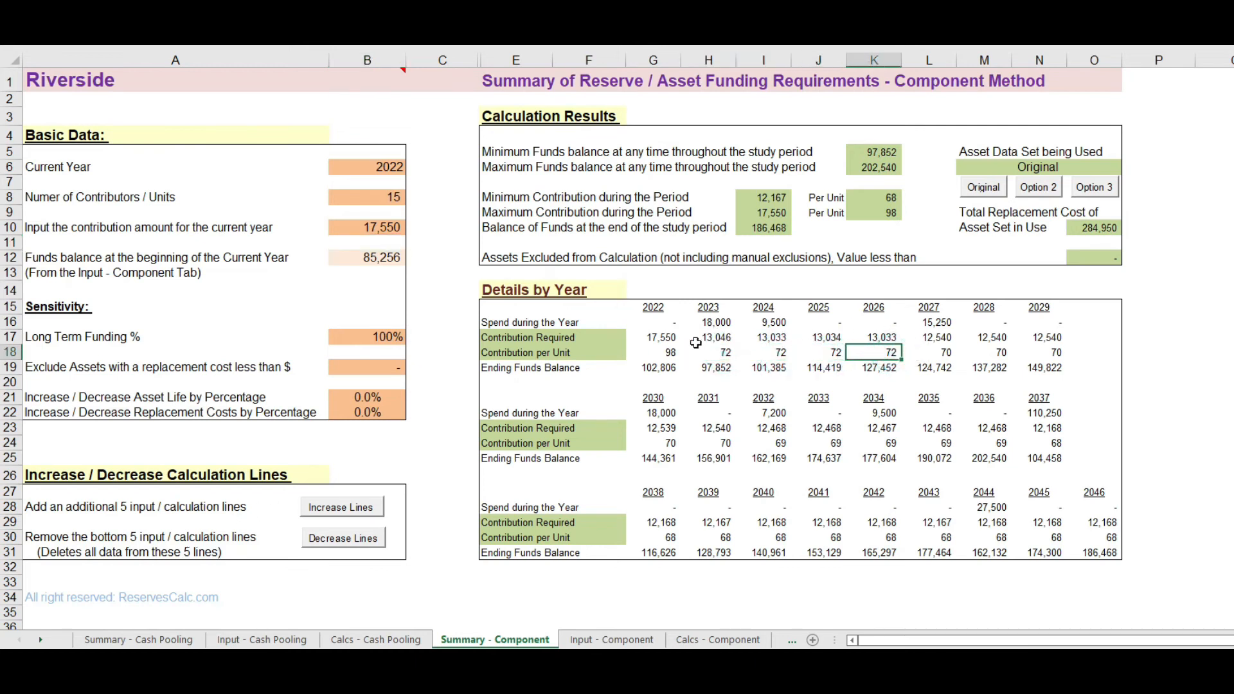
{"action": "left_click", "coordinate": [668, 353]}
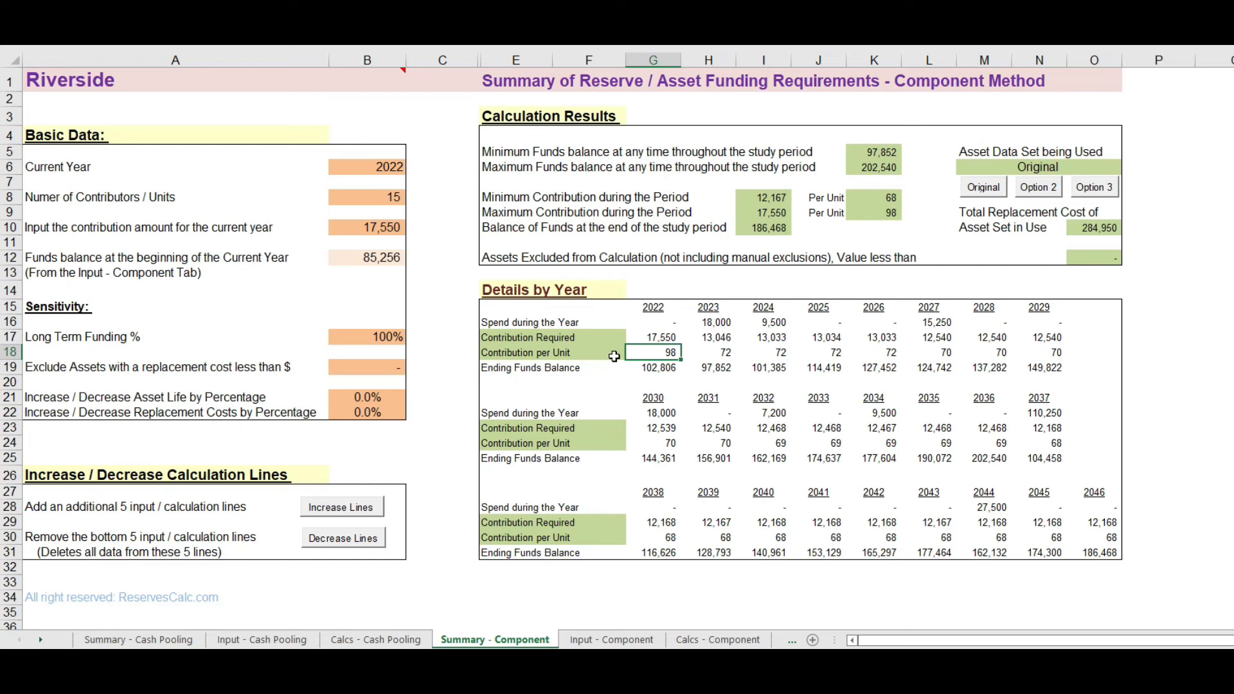
Step: Set the current year's contribution amount back to 7,200
{"action": "left_click", "coordinate": [352, 224]}
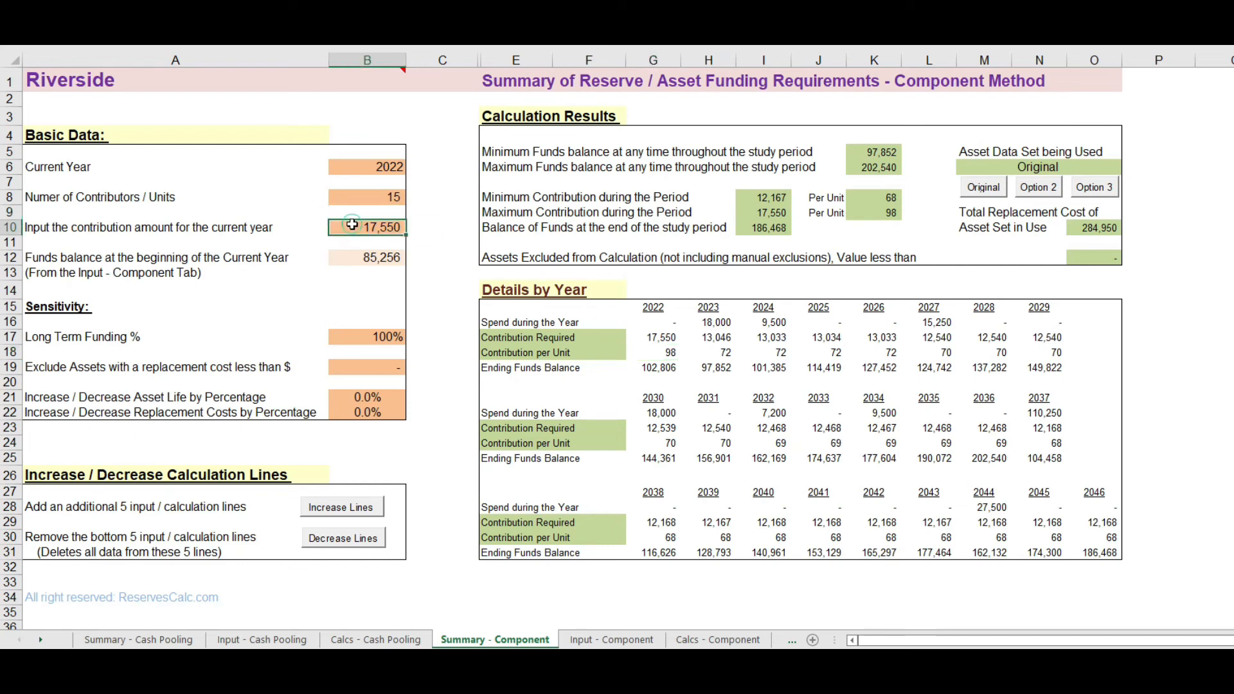
{"action": "type", "text": "7200"}
{"action": "key", "text": "Return"}
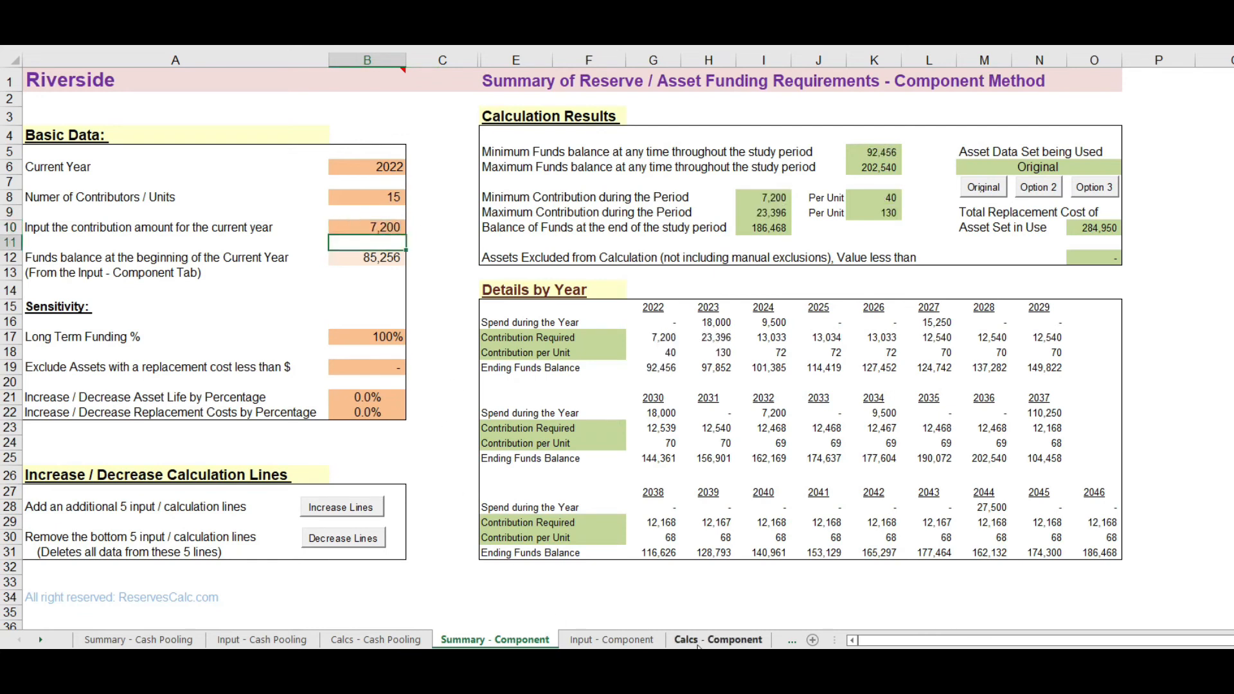
Step: Review the percentage of fully funded balance for 2023 through 2026 on the Calcs - Component sheet
{"action": "left_click", "coordinate": [697, 642]}
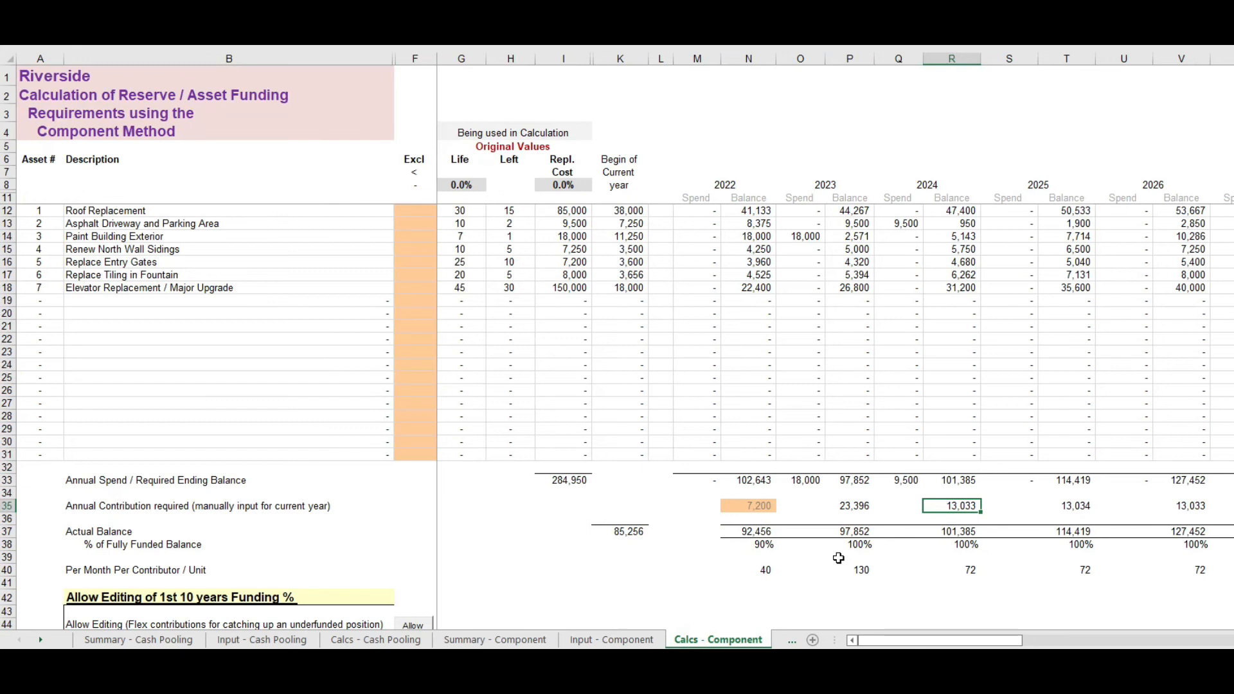
{"action": "left_click", "coordinate": [848, 544]}
{"action": "left_click", "coordinate": [967, 544]}
{"action": "left_click", "coordinate": [1075, 545]}
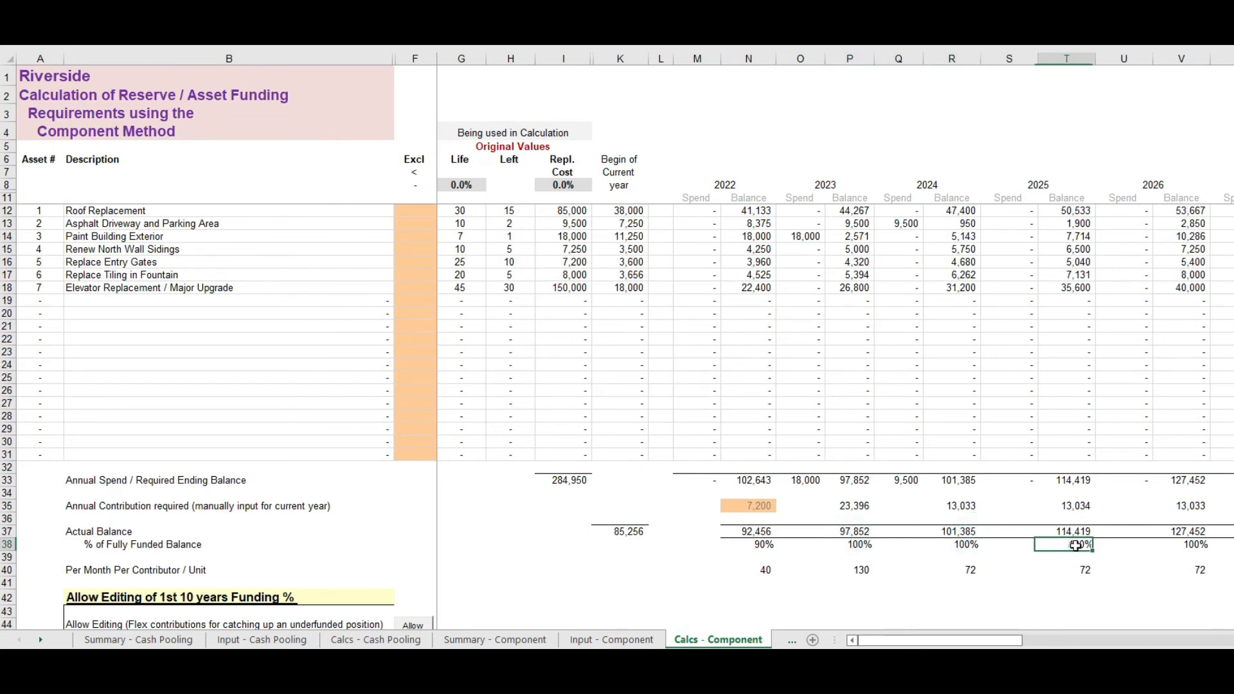
{"action": "left_click", "coordinate": [1185, 544]}
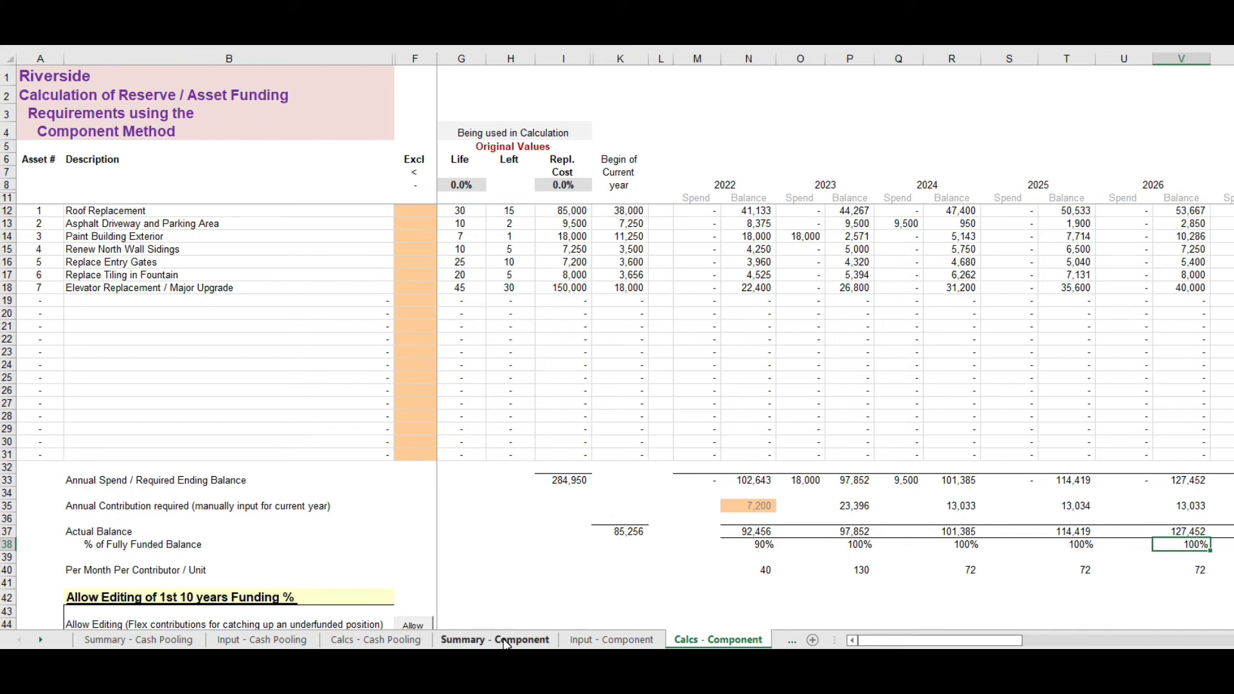
Step: Set the Long Term Funding % on the Summary - Component sheet to 90%
{"action": "left_click", "coordinate": [505, 641]}
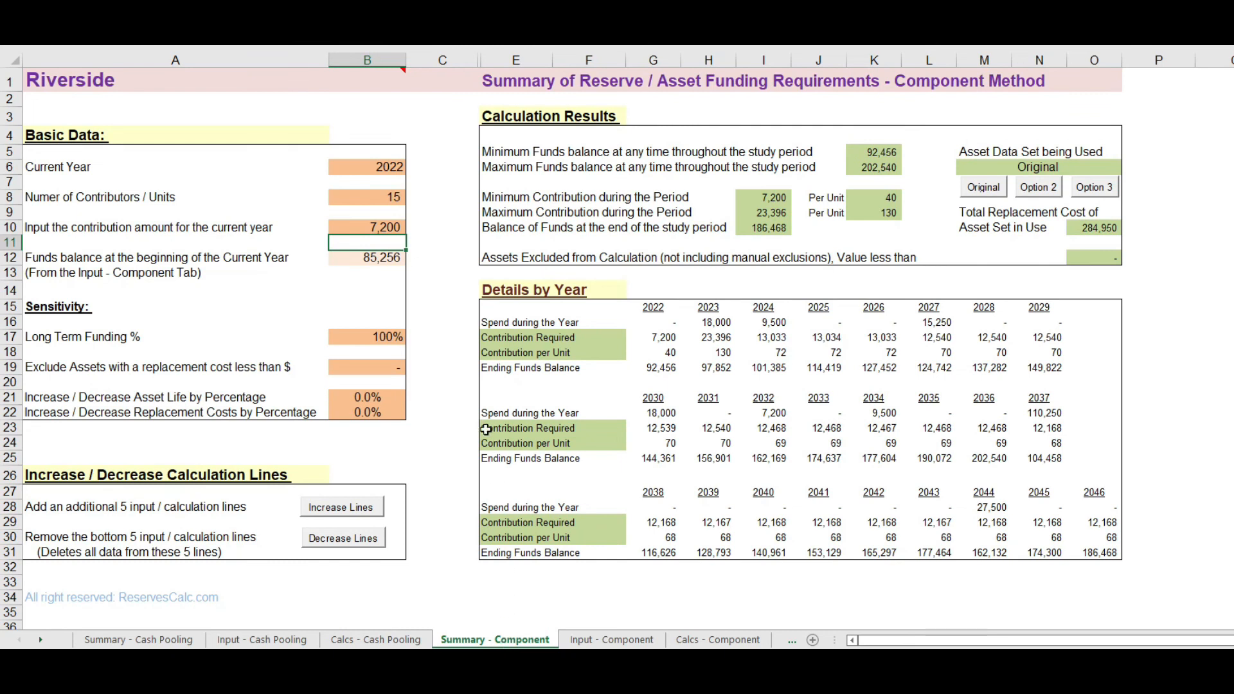
{"action": "left_click", "coordinate": [386, 340]}
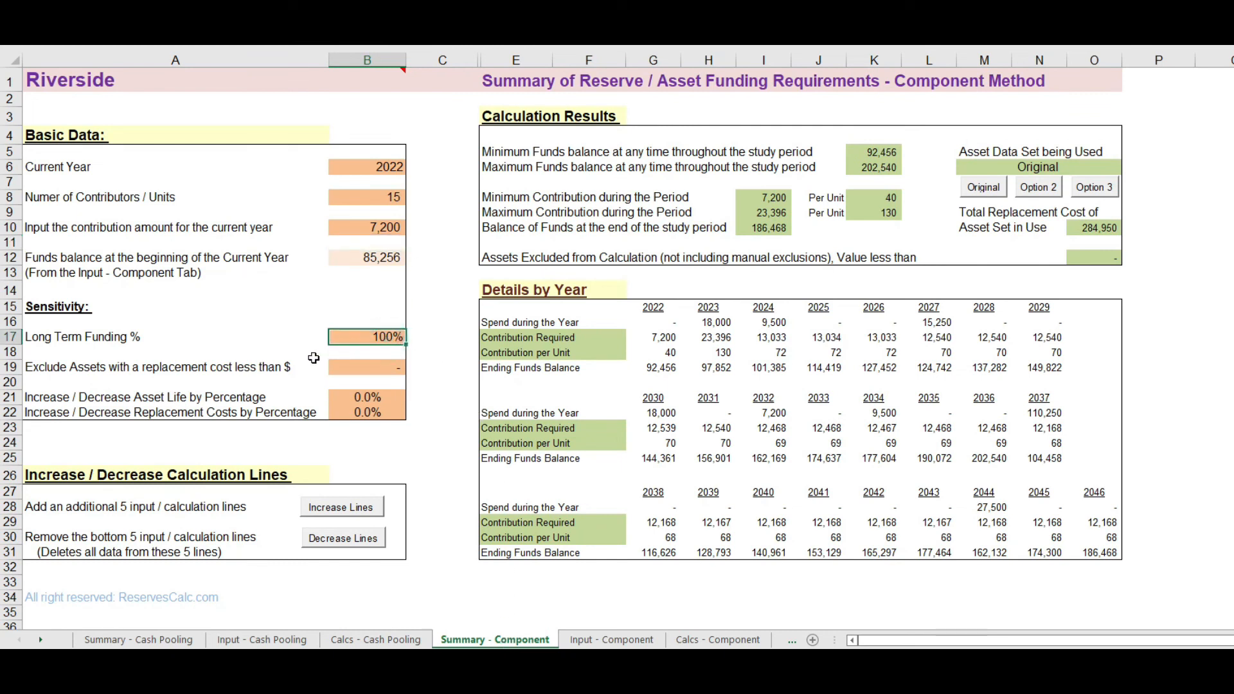
{"action": "type", "text": "90"}
{"action": "key", "text": "Return"}
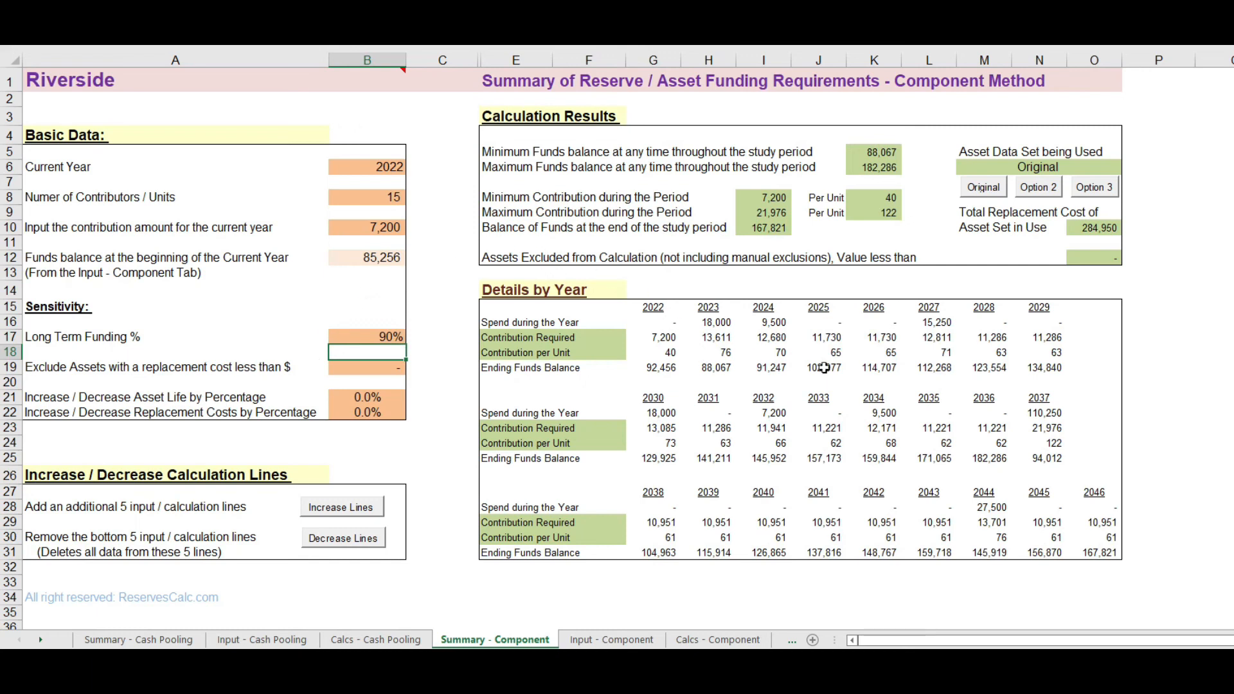
Step: Check the 2023 and 2025 contributions per unit and the contribution required in 2037
{"action": "left_click", "coordinate": [723, 352]}
{"action": "left_click", "coordinate": [795, 357]}
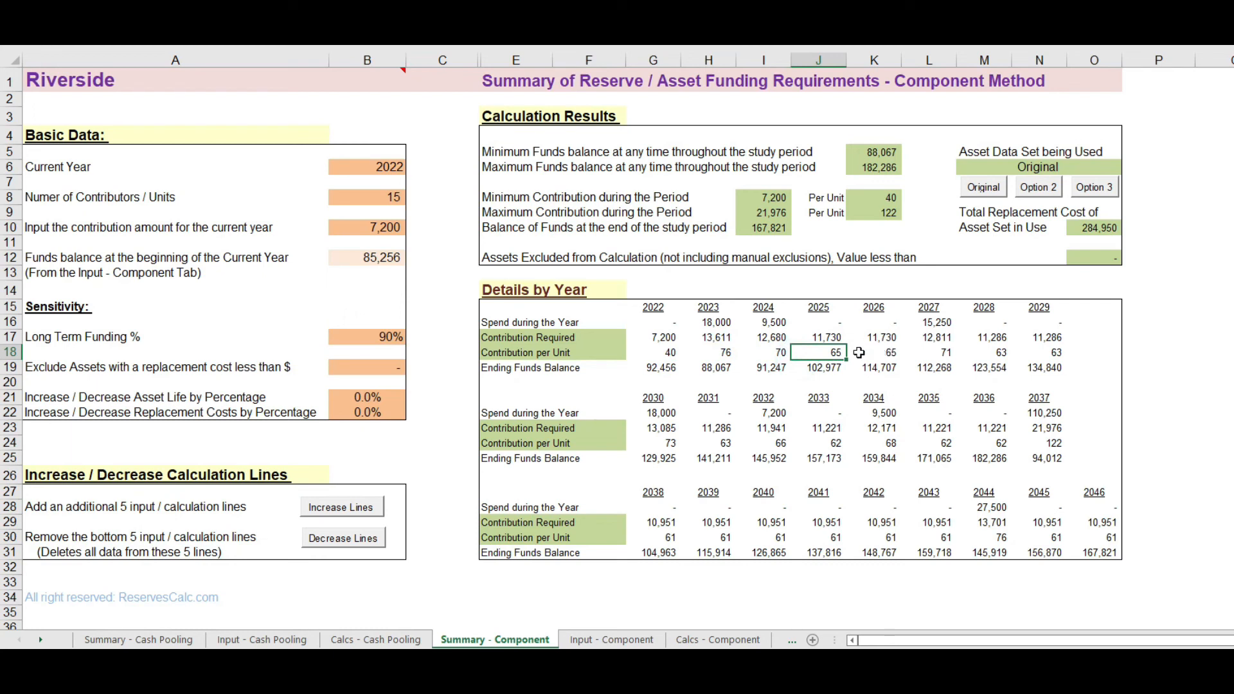
{"action": "left_click", "coordinate": [1055, 430]}
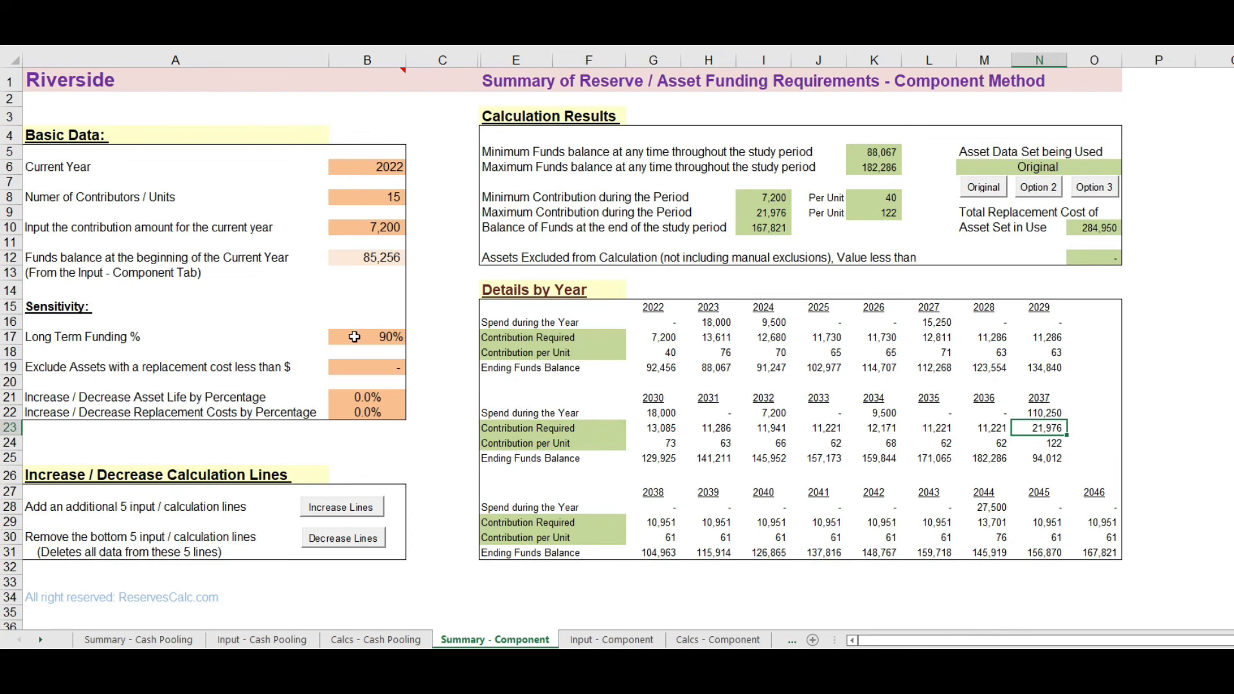
Step: Set the Long Term Funding % back to 100%
{"action": "left_click", "coordinate": [353, 337]}
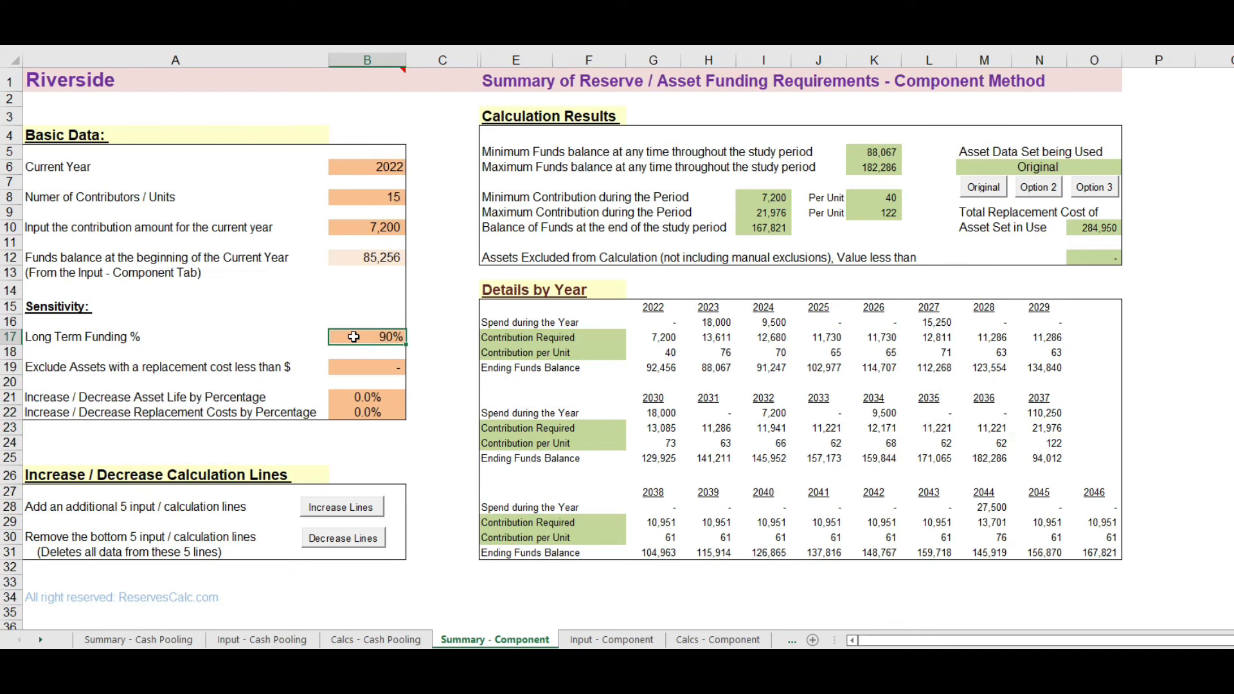
{"action": "type", "text": "100"}
{"action": "key", "text": "Return"}
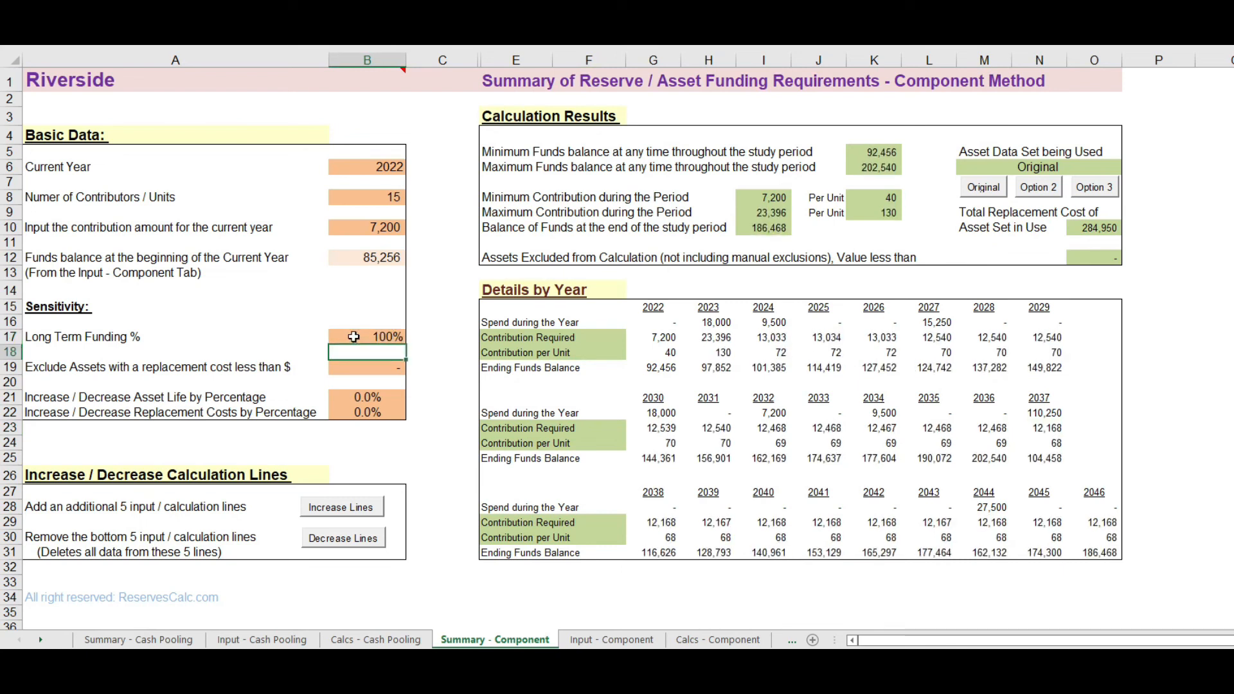
Step: Allow editing of the first 10 years' funding percentages on the Calcs - Component sheet
{"action": "left_click", "coordinate": [706, 640]}
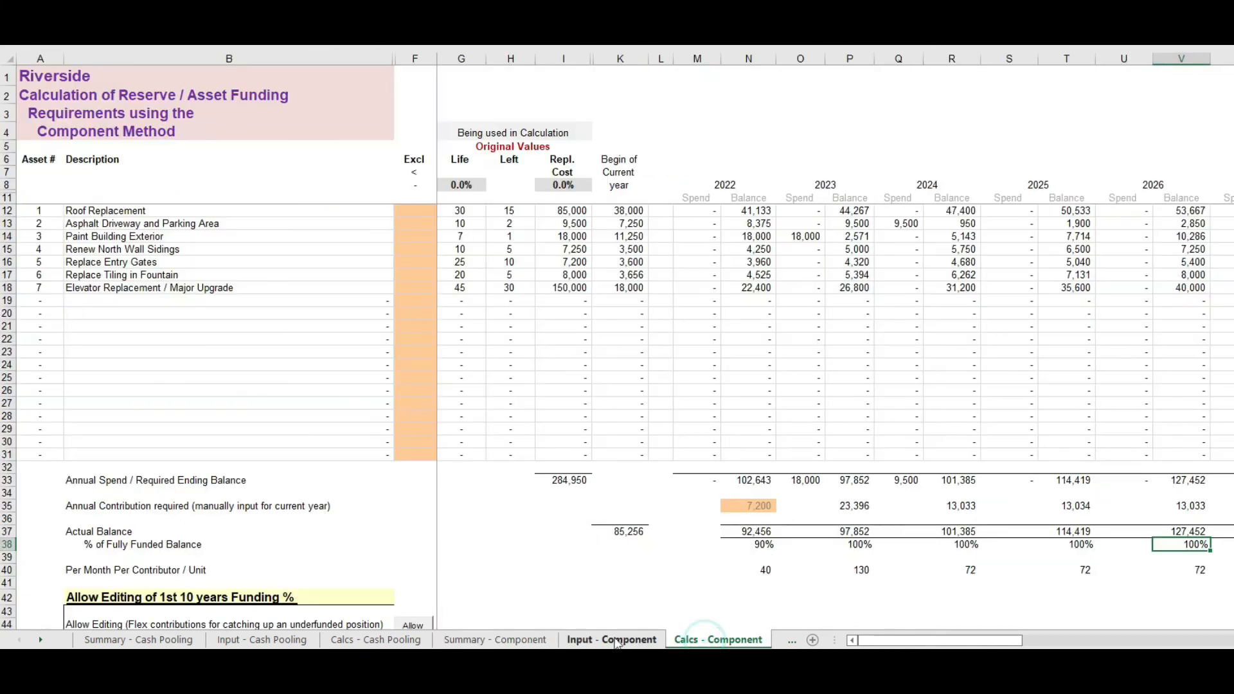
{"action": "scroll", "coordinate": [457, 571], "scroll_direction": "down", "scroll_amount": 2}
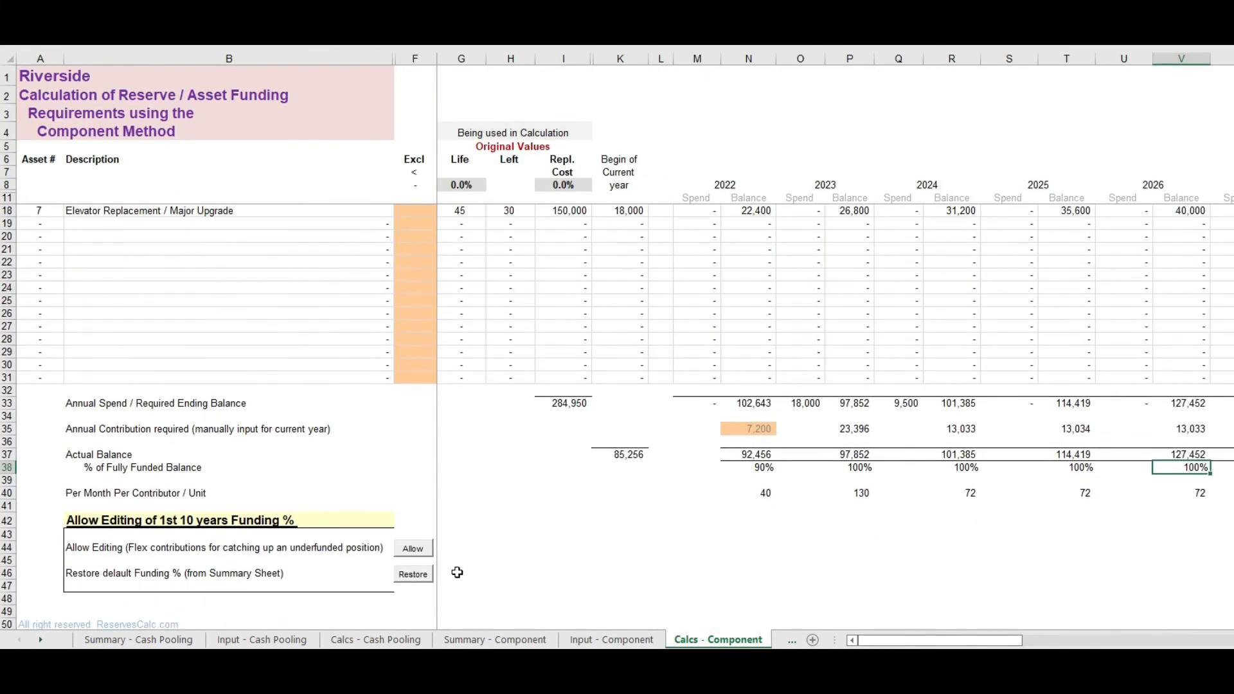
{"action": "scroll", "coordinate": [457, 572], "scroll_direction": "down", "scroll_amount": 1}
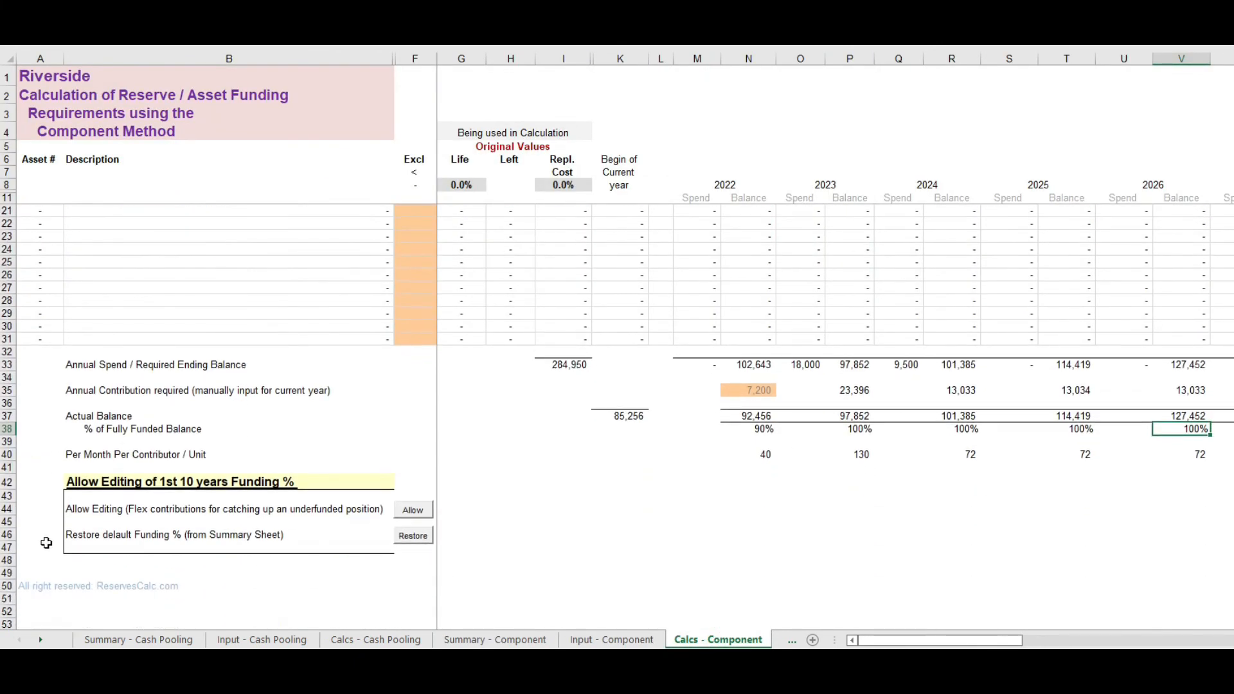
{"action": "left_click", "coordinate": [414, 509]}
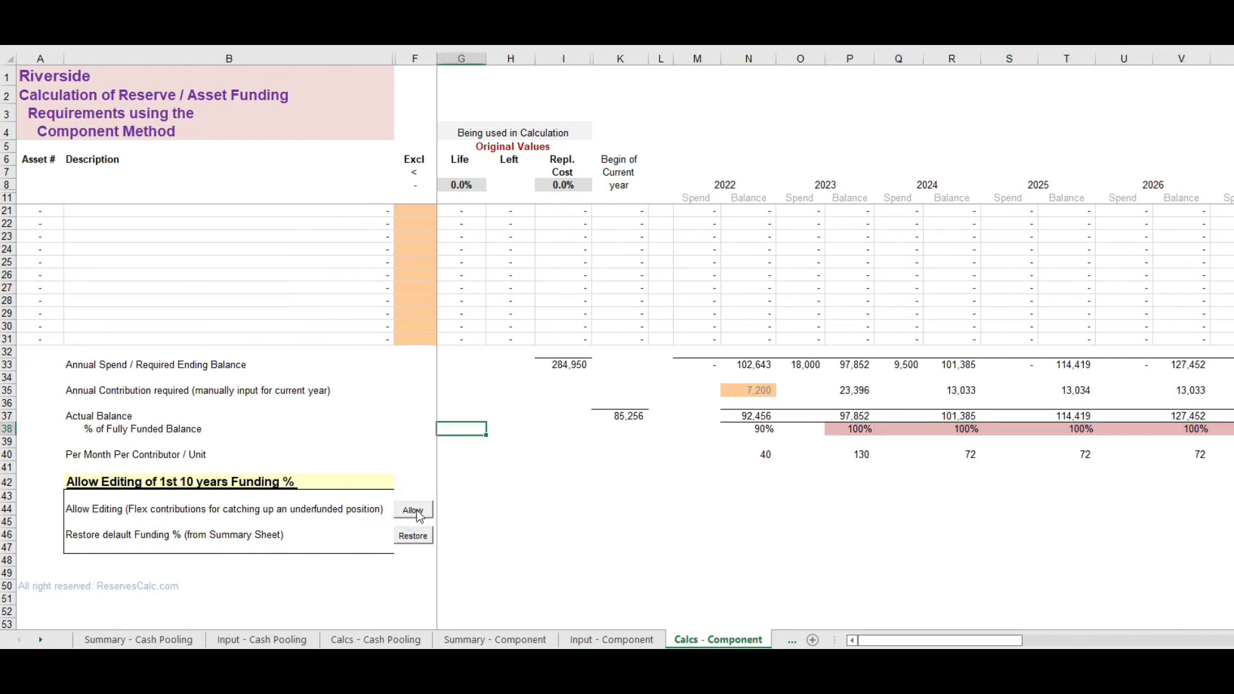
Step: Set the percentage of fully funded balance to 92% for 2023, 95% for 2024, 97% for 2025 and 99% for 2026
{"action": "left_click_drag", "start_coordinate": [956, 644], "coordinate": [1005, 646]}
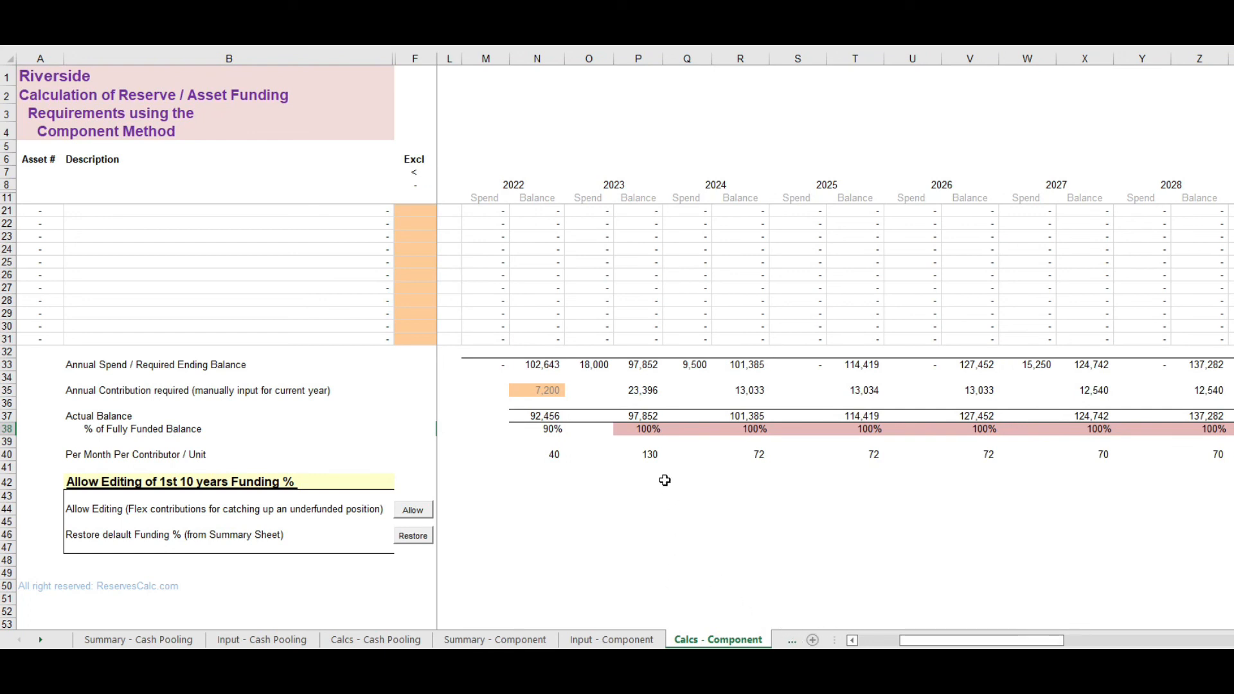
{"action": "left_click", "coordinate": [642, 430]}
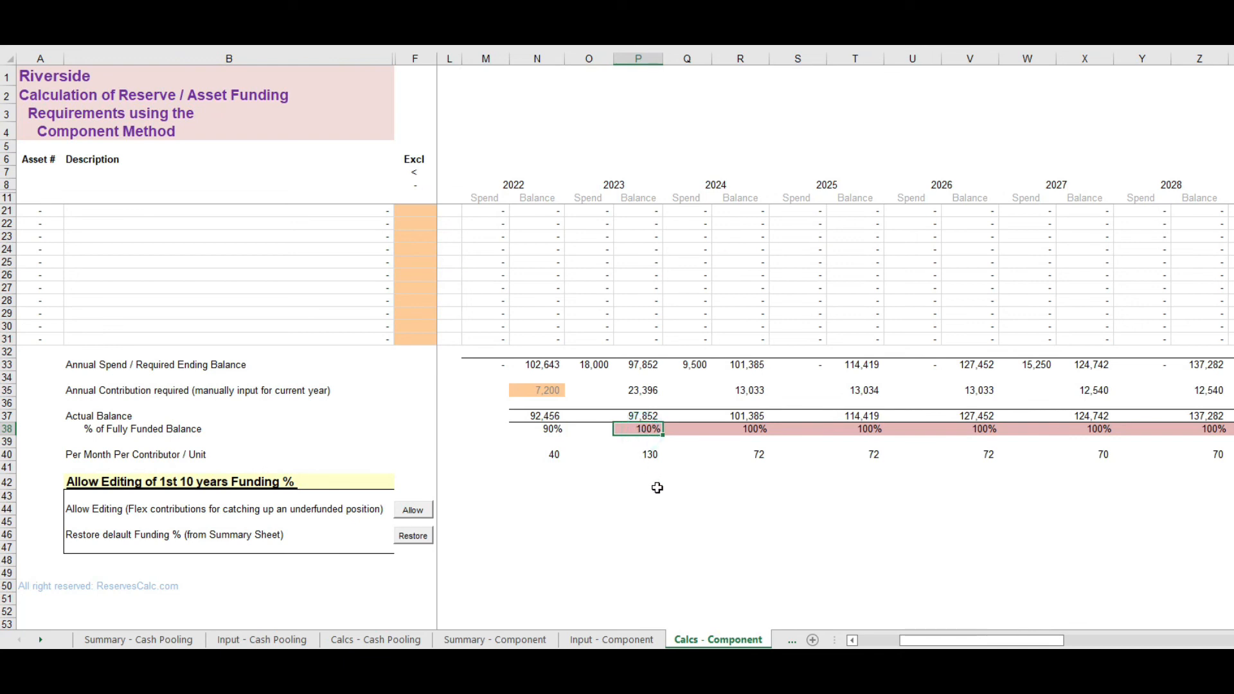
{"action": "type", "text": "92"}
{"action": "key", "text": "Tab"}
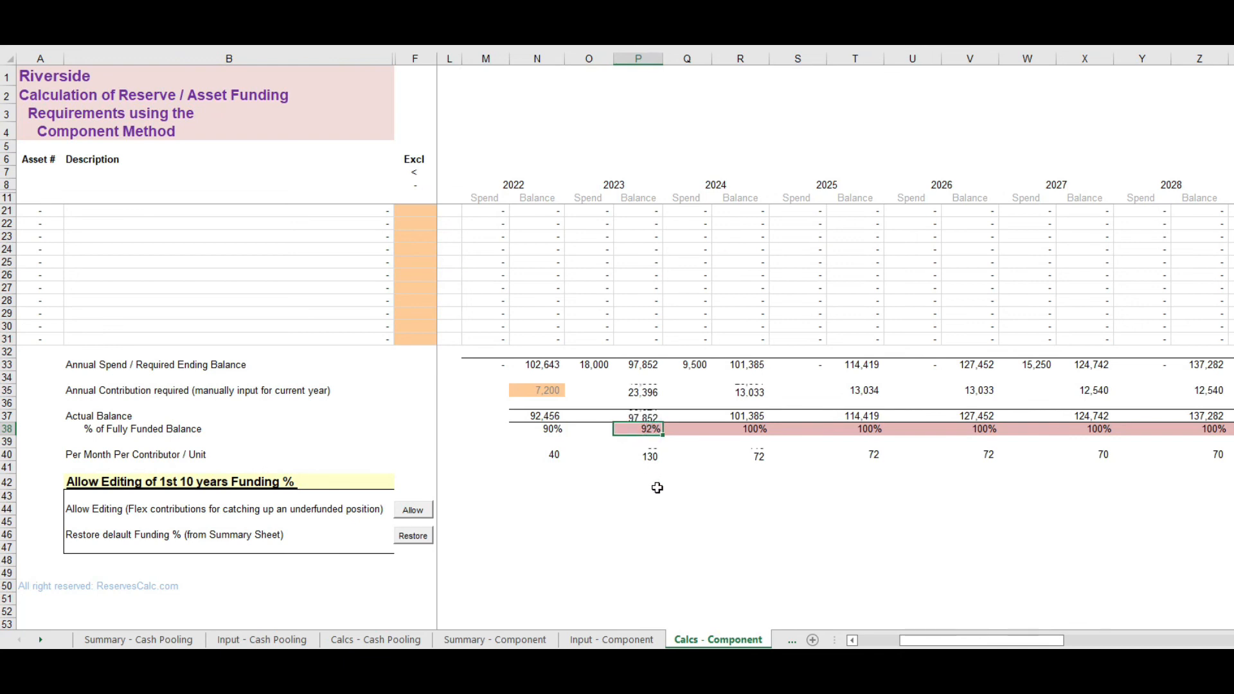
{"action": "key", "text": "Tab"}
{"action": "type", "text": "95"}
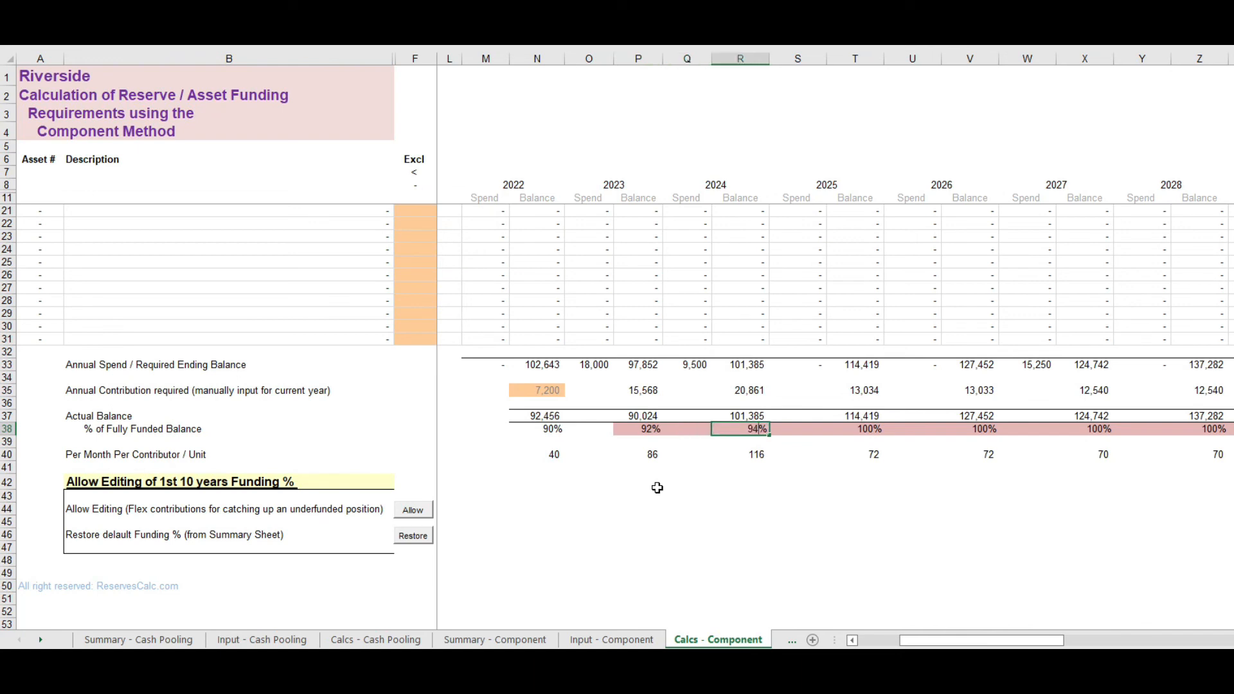
{"action": "key", "text": "Tab"}
{"action": "key", "text": "Tab"}
{"action": "type", "text": "97"}
{"action": "key", "text": "Tab"}
{"action": "key", "text": "Tab"}
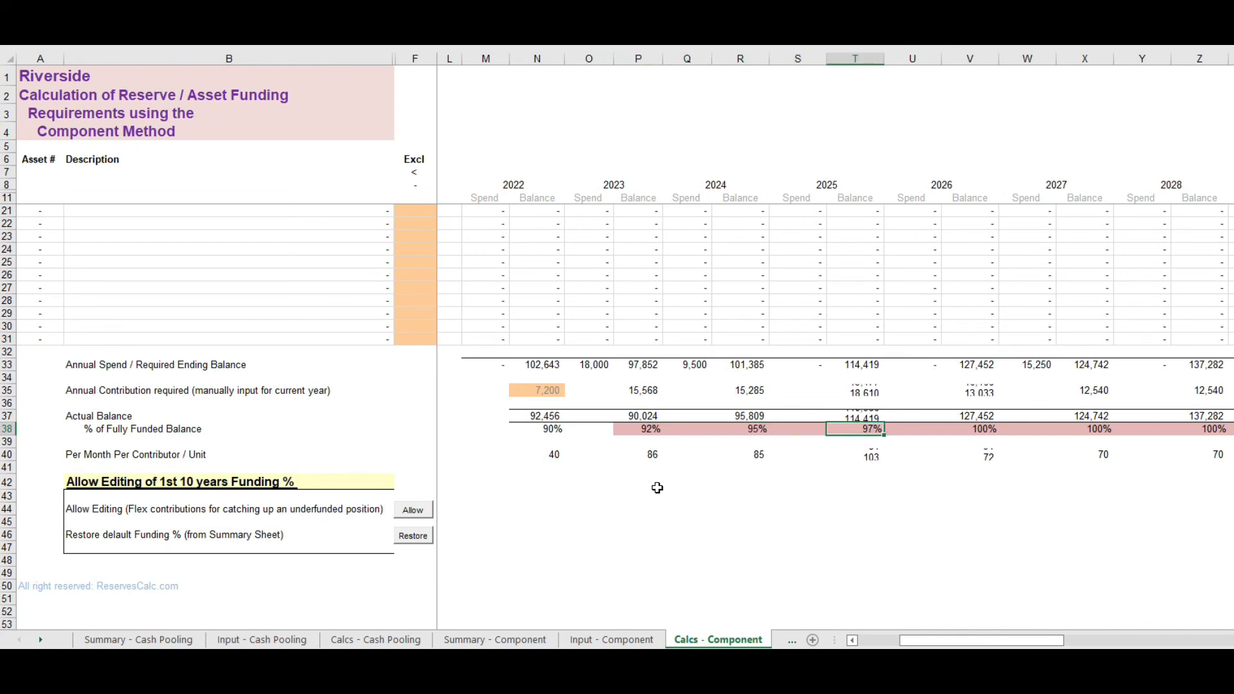
{"action": "type", "text": "99"}
{"action": "key", "text": "Return"}
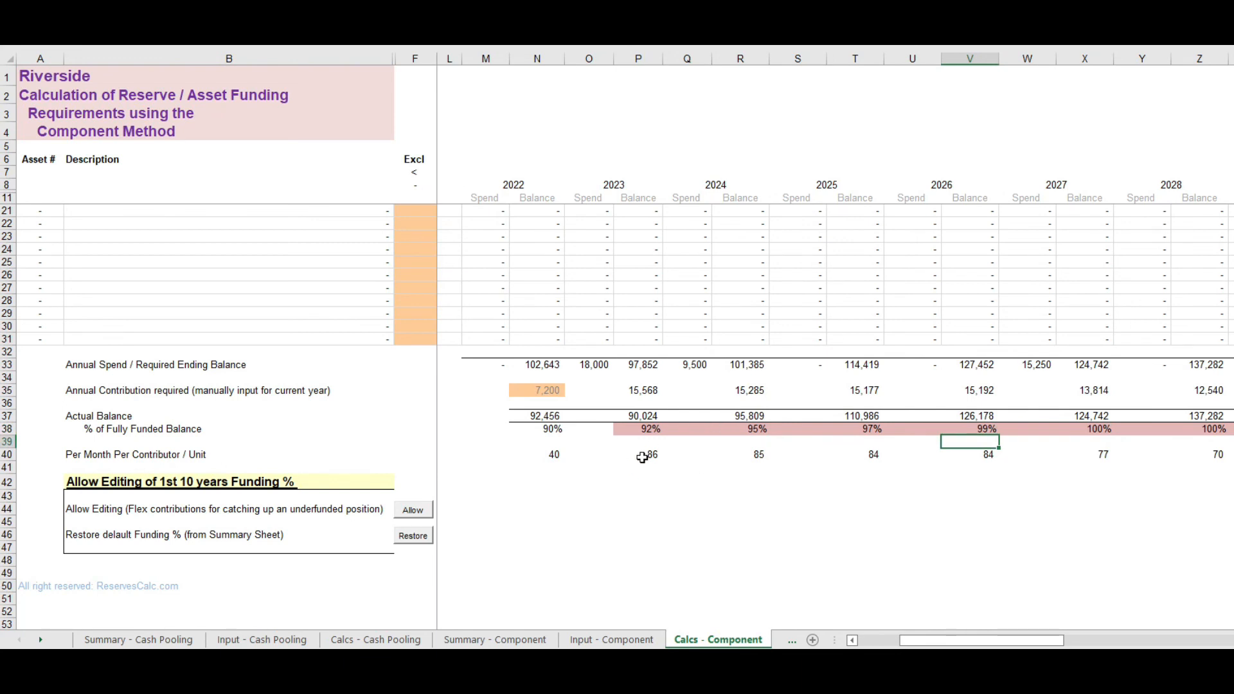
Step: Check the monthly contribution per contributor / unit for each year from 2023 through 2028
{"action": "left_click", "coordinate": [644, 458]}
{"action": "left_click", "coordinate": [753, 457]}
{"action": "left_click", "coordinate": [869, 455]}
{"action": "left_click", "coordinate": [1000, 456]}
{"action": "left_click", "coordinate": [1102, 446]}
{"action": "left_click", "coordinate": [1217, 455]}
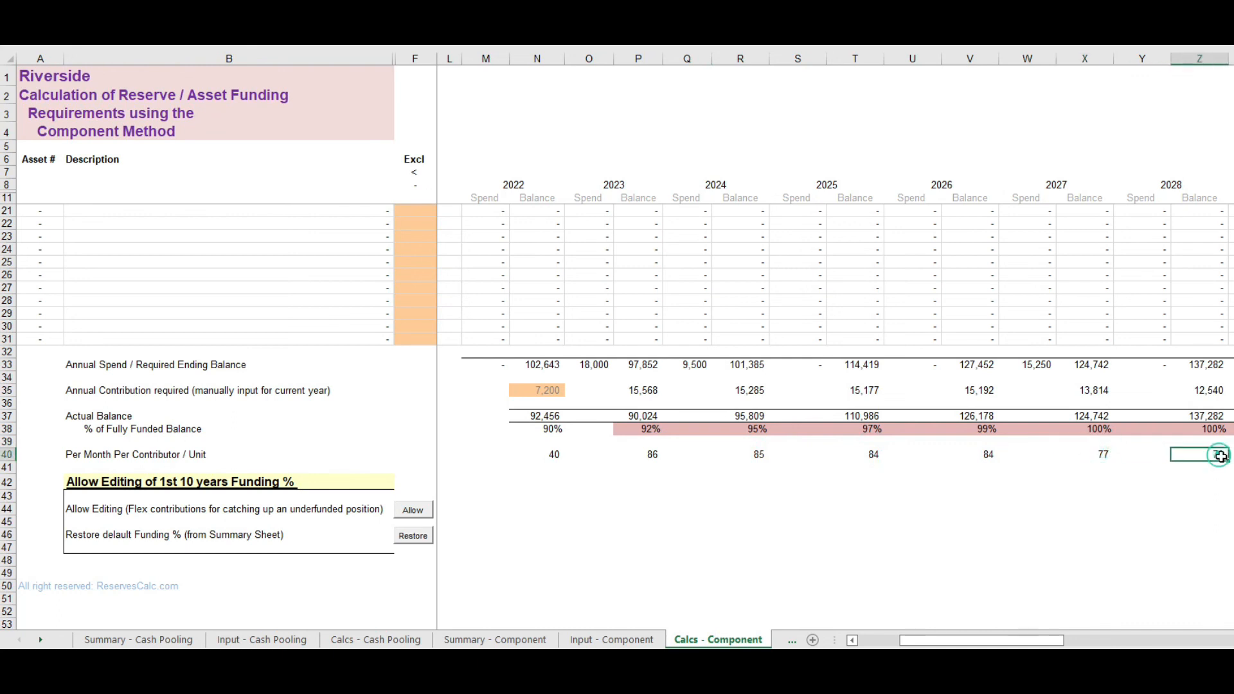